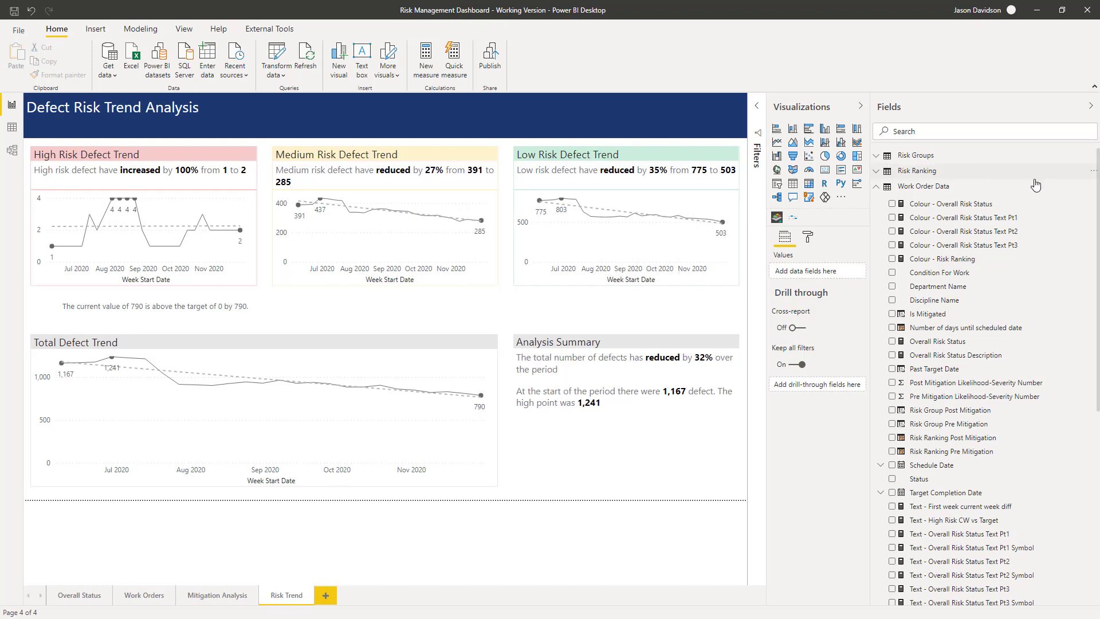
click(1093, 189)
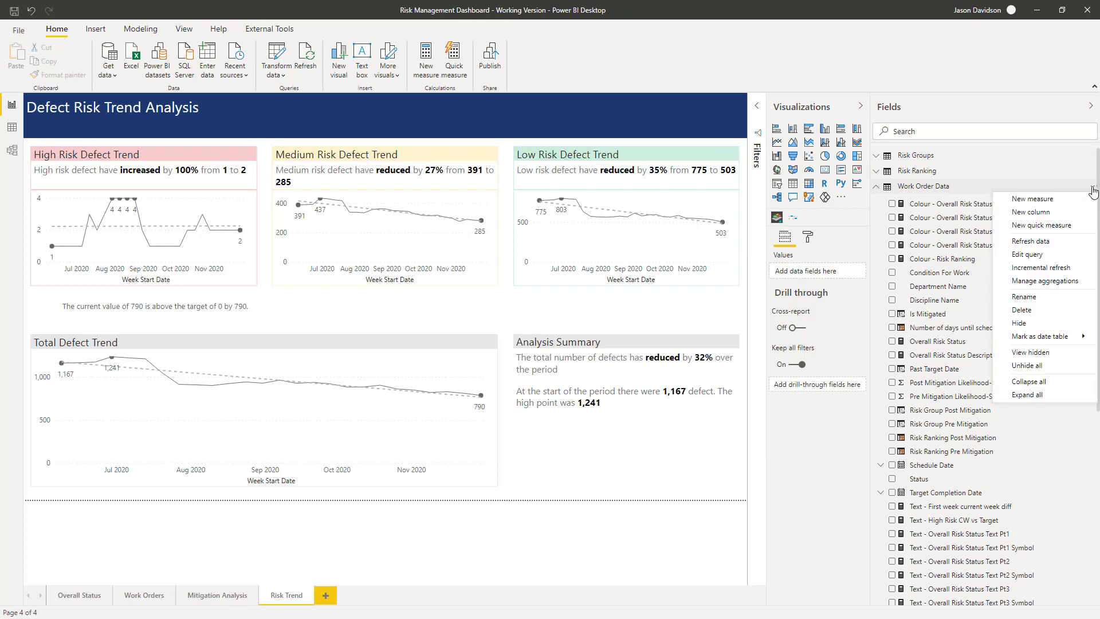
click(1052, 201)
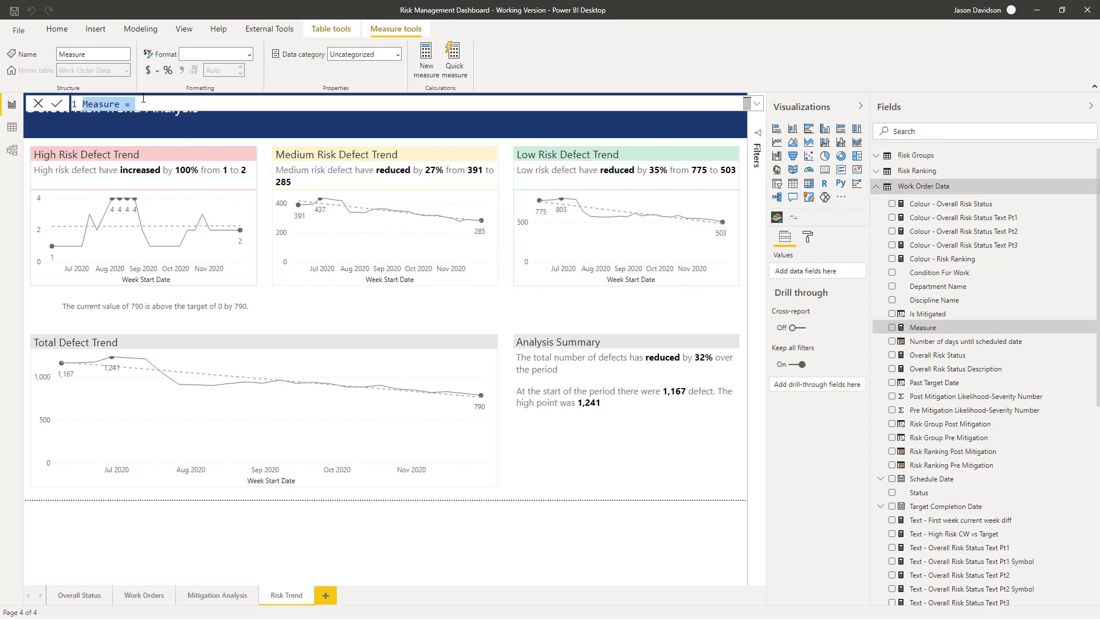
text(Circle S)
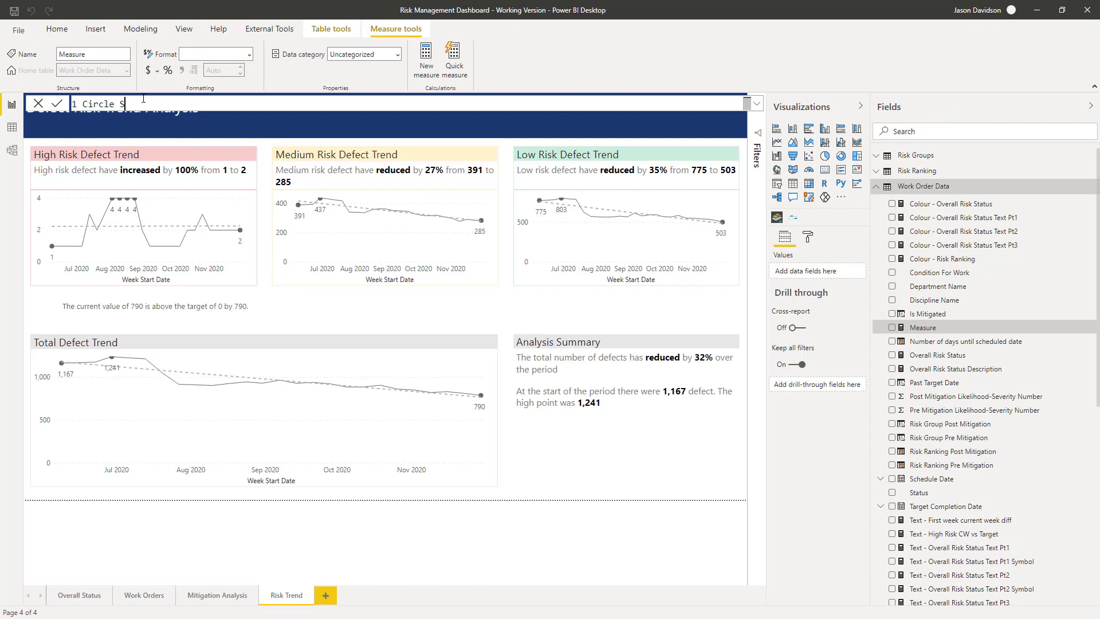
text(ymbol =)
text("●" //https://www.alt-codes.net/circle-symbols)
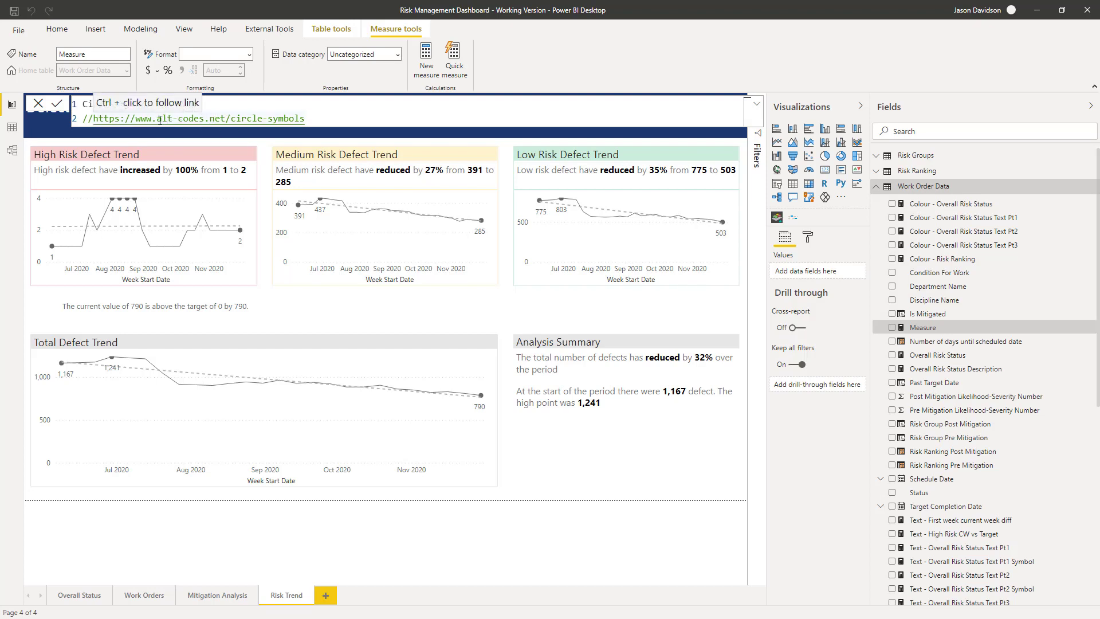
Switch to the browser, find the Black Circle symbol on the Alt-Codes circle symbols page, and return to Power BI Desktop
drag(311, 121, 94, 118)
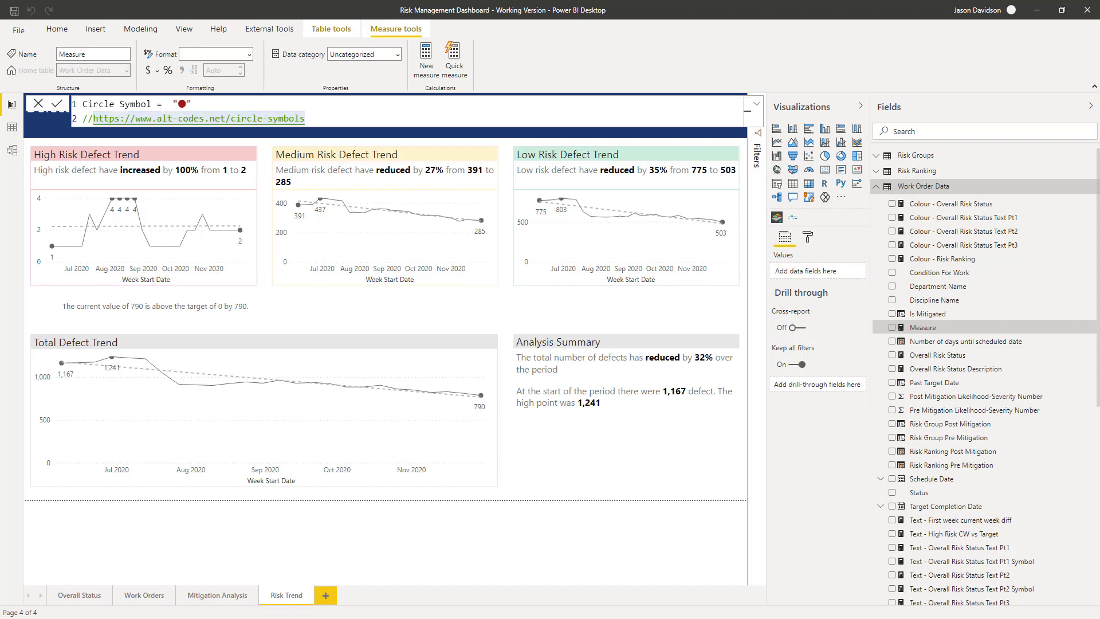
key(alt+Tab)
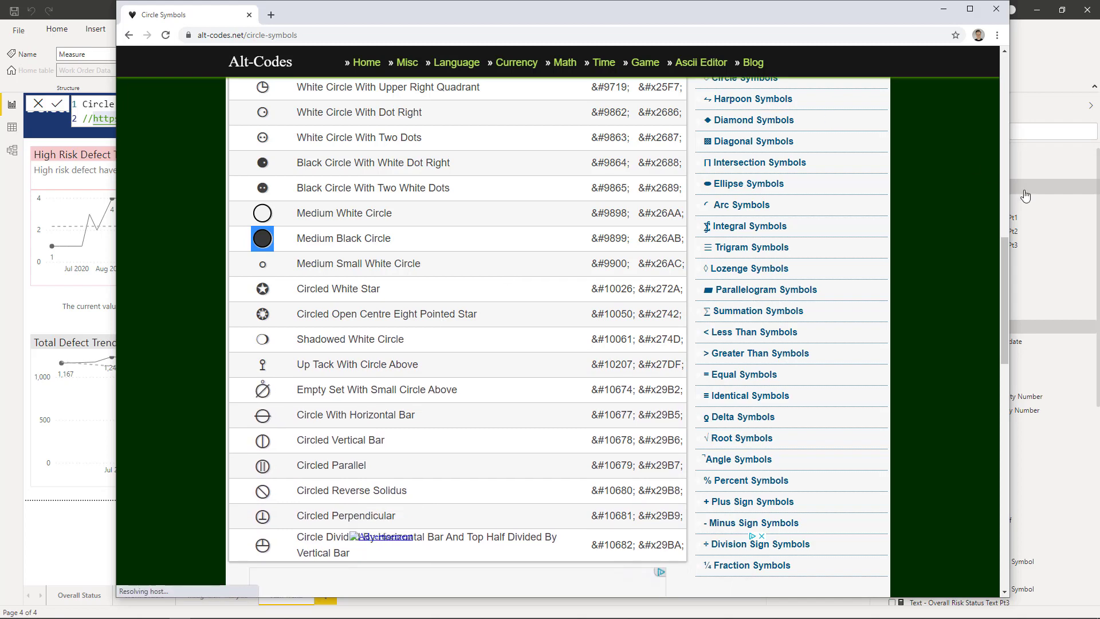
drag(1003, 264, 1015, 114)
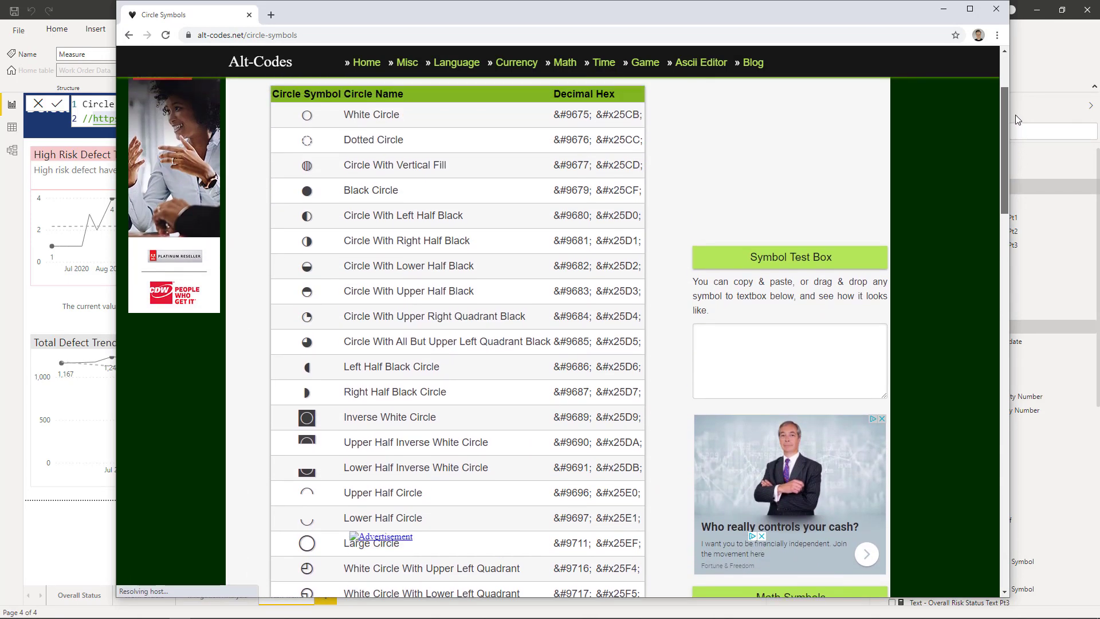
click(307, 213)
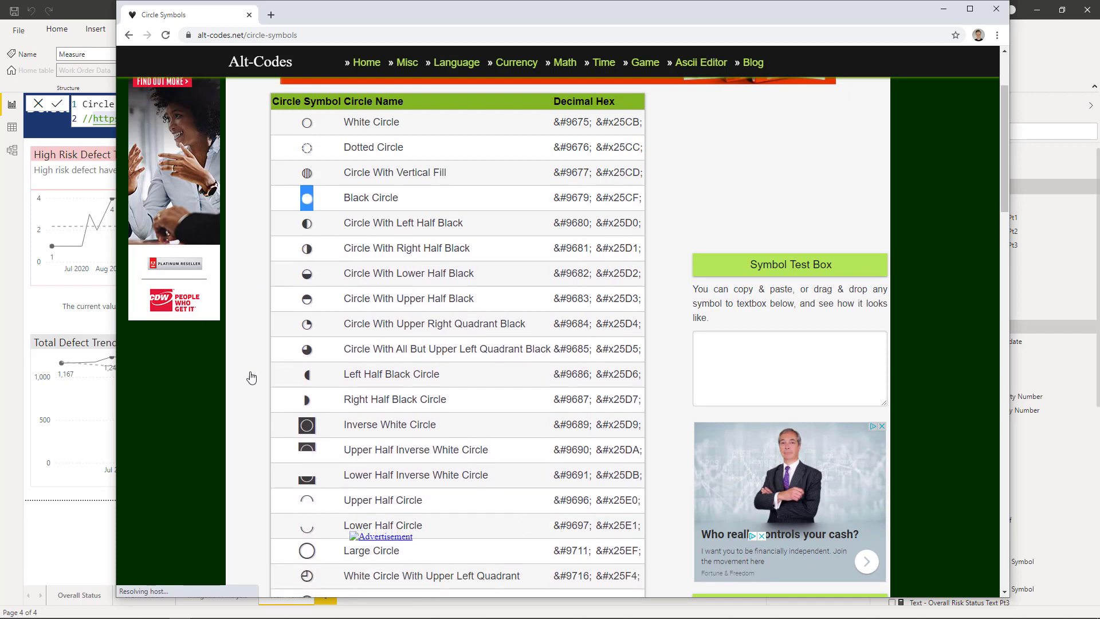
click(78, 8)
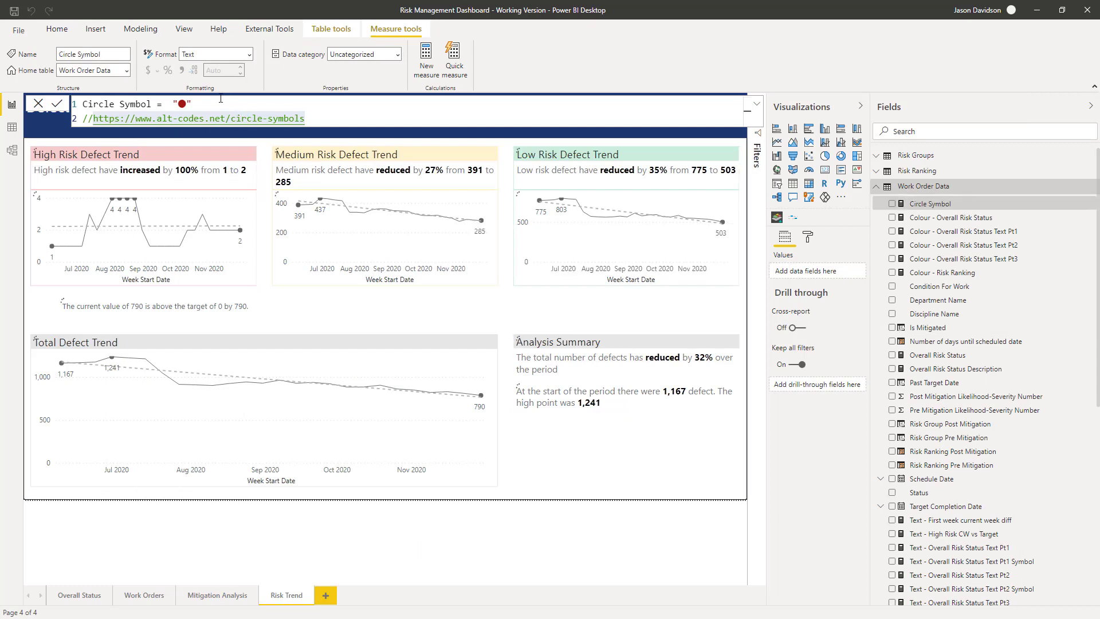
Remove the extra smaller circle from the Circle Symbol formula, keep only the larger one, and commit the measure
click(183, 105)
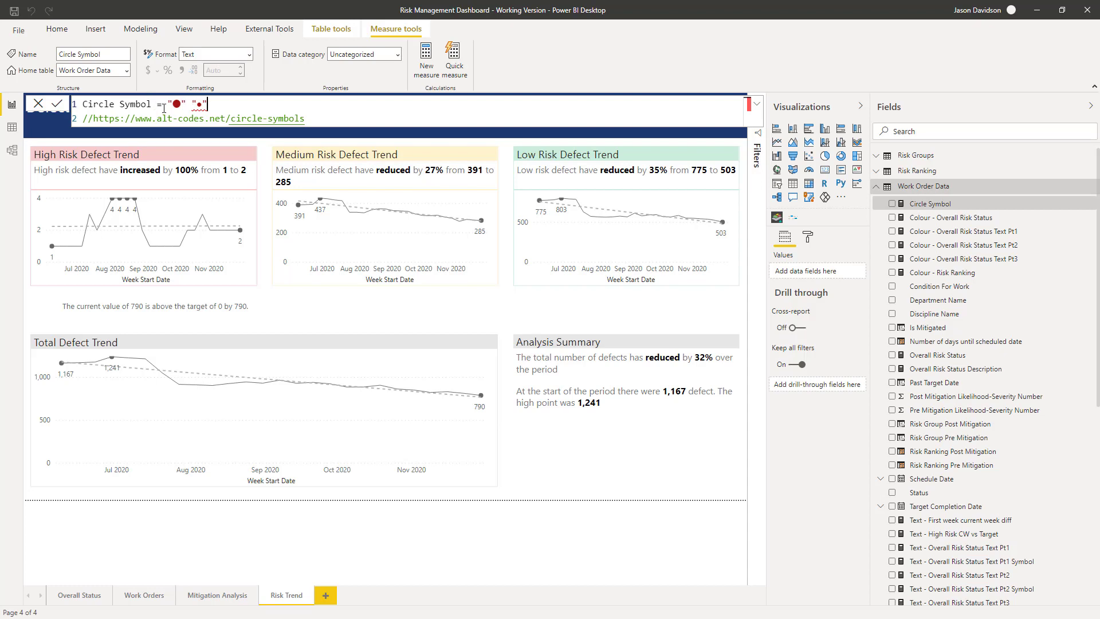
drag(201, 103, 216, 103)
key(BackSpace)
click(57, 104)
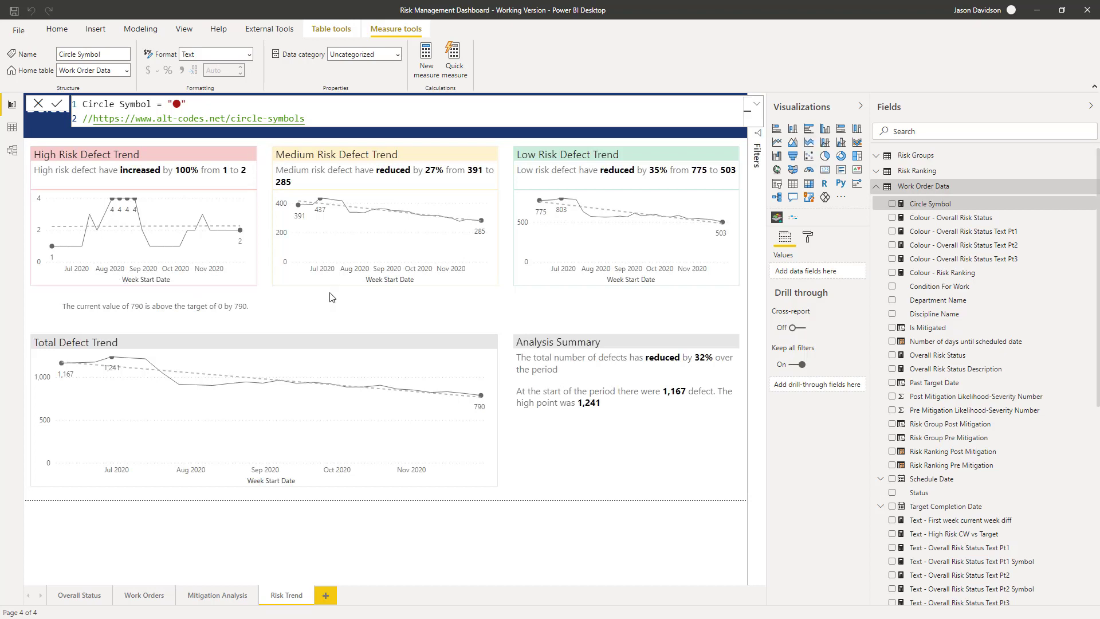
Insert a card visual showing the Circle Symbol measure and turn off its category label
click(825, 174)
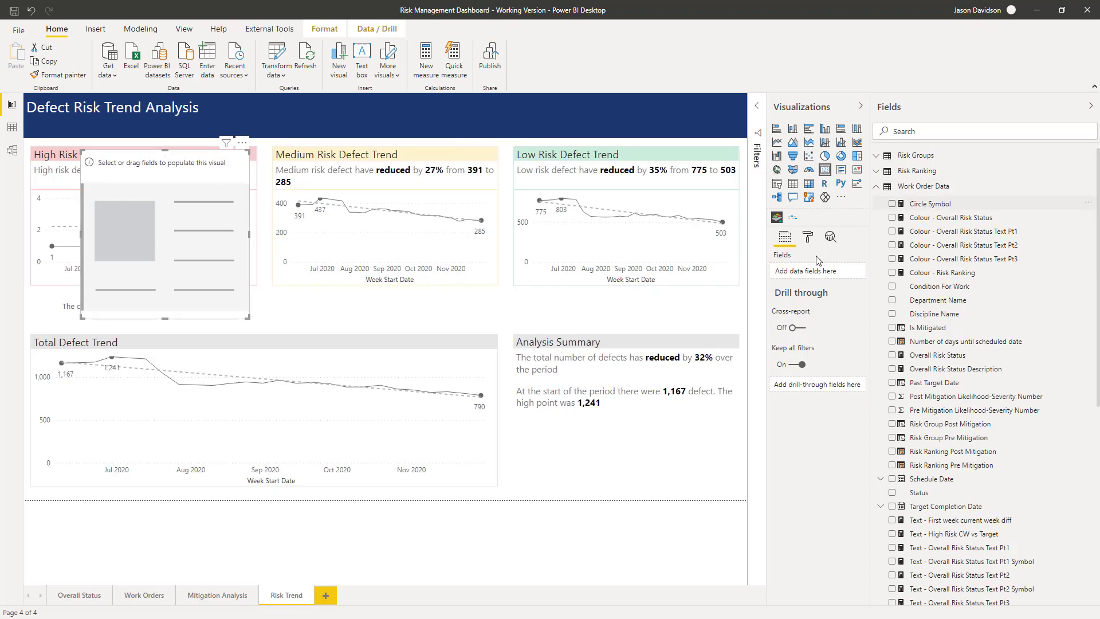
drag(818, 260, 812, 270)
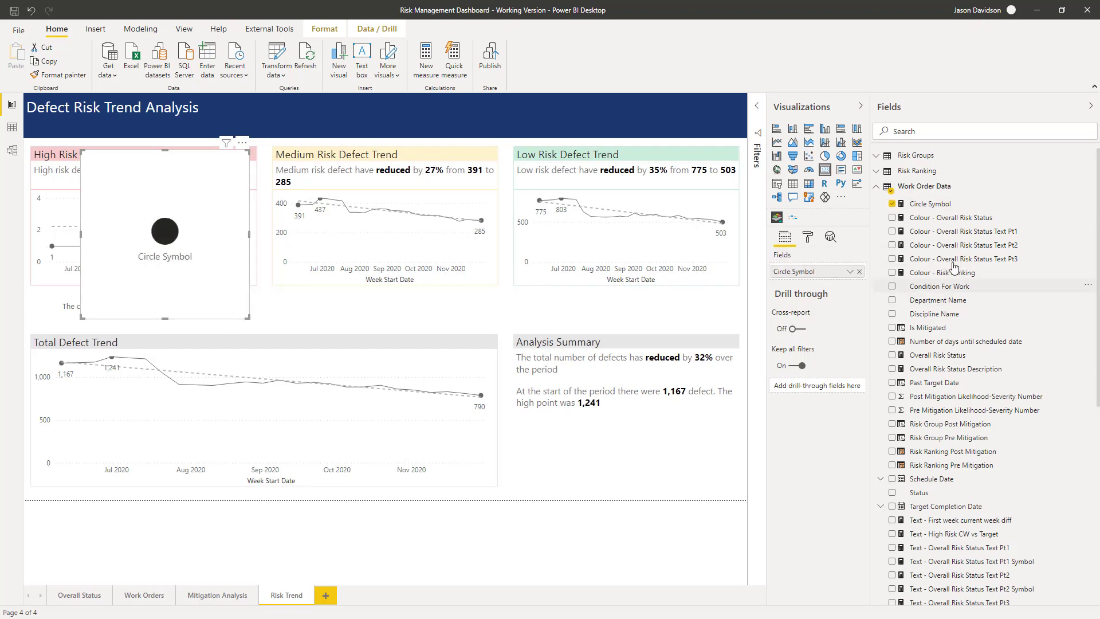
click(807, 237)
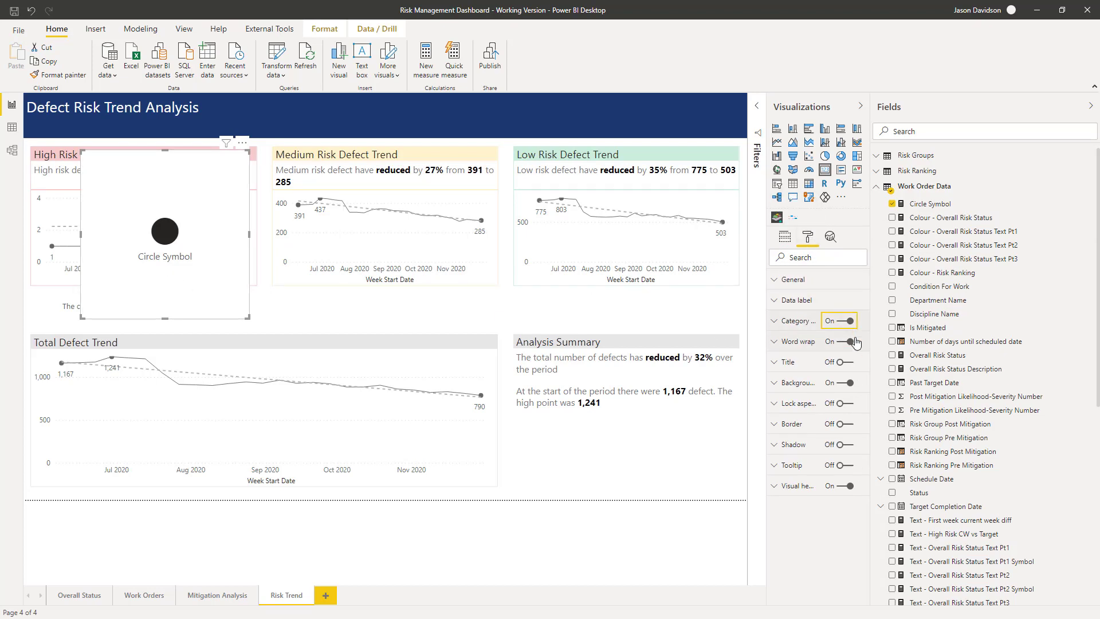
click(850, 322)
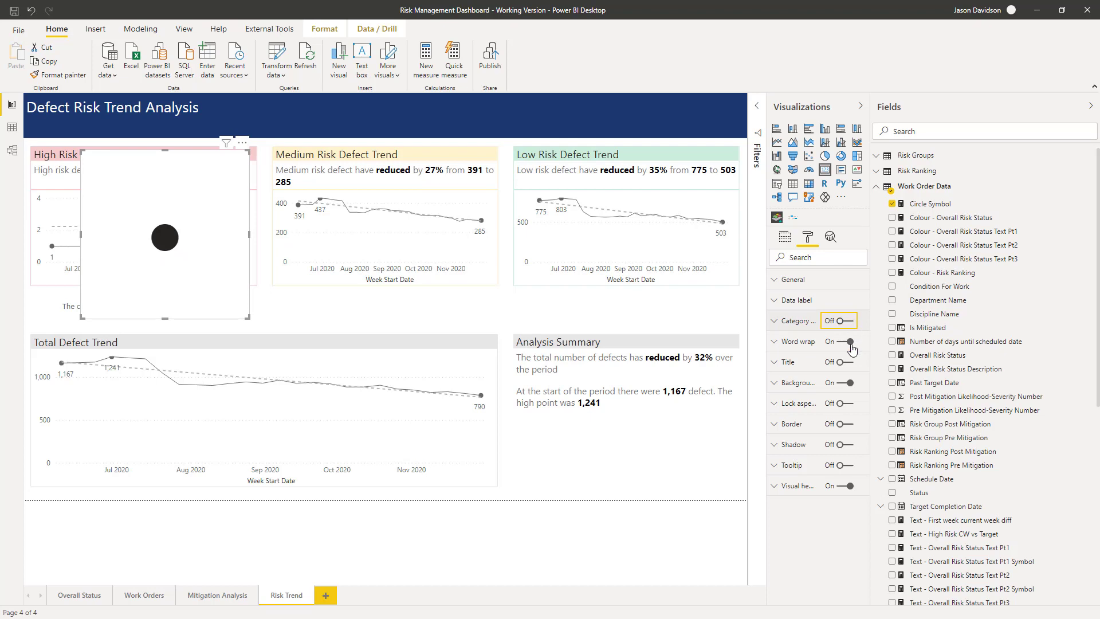
Set the card's data label text size to 14 pt and shrink the card to fit just before the current-value-versus-target text
click(789, 299)
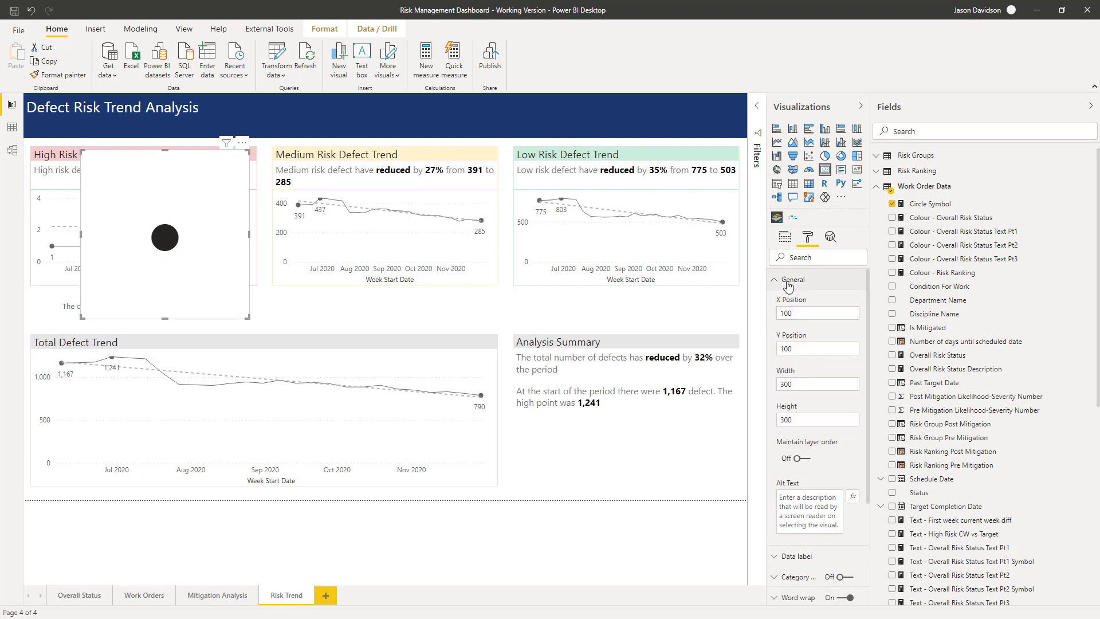
click(789, 301)
click(788, 301)
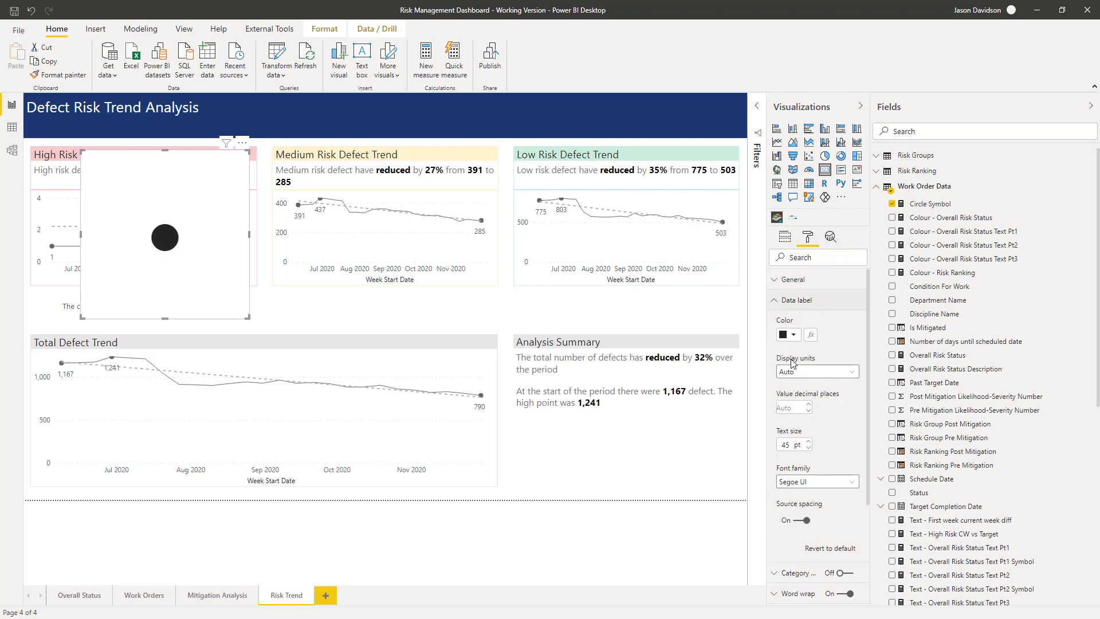
double_click(793, 444)
text(12)
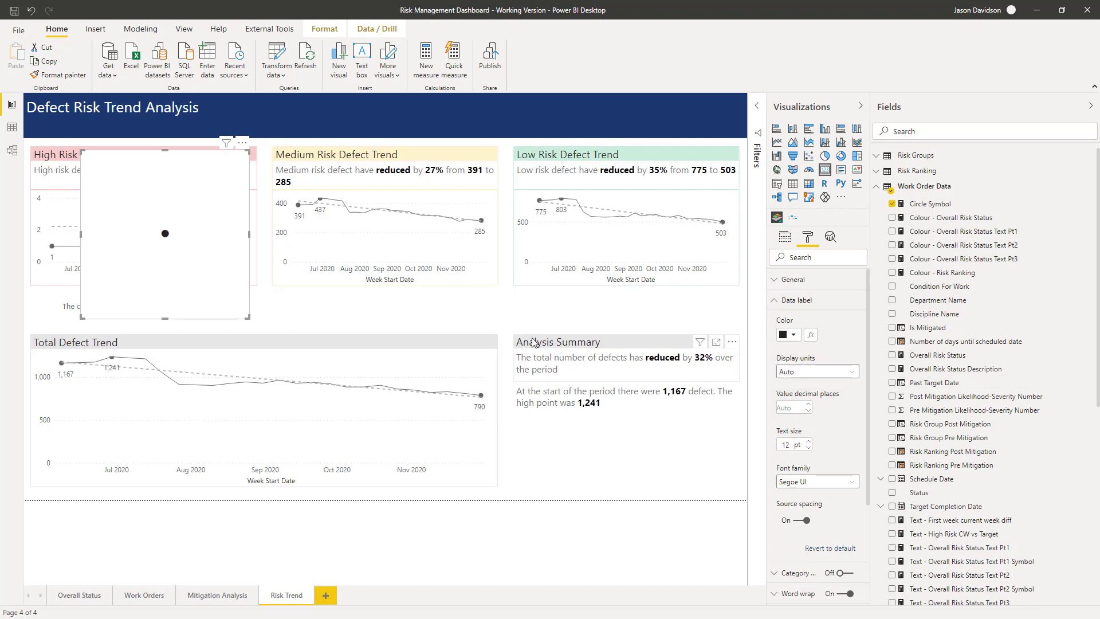
click(808, 442)
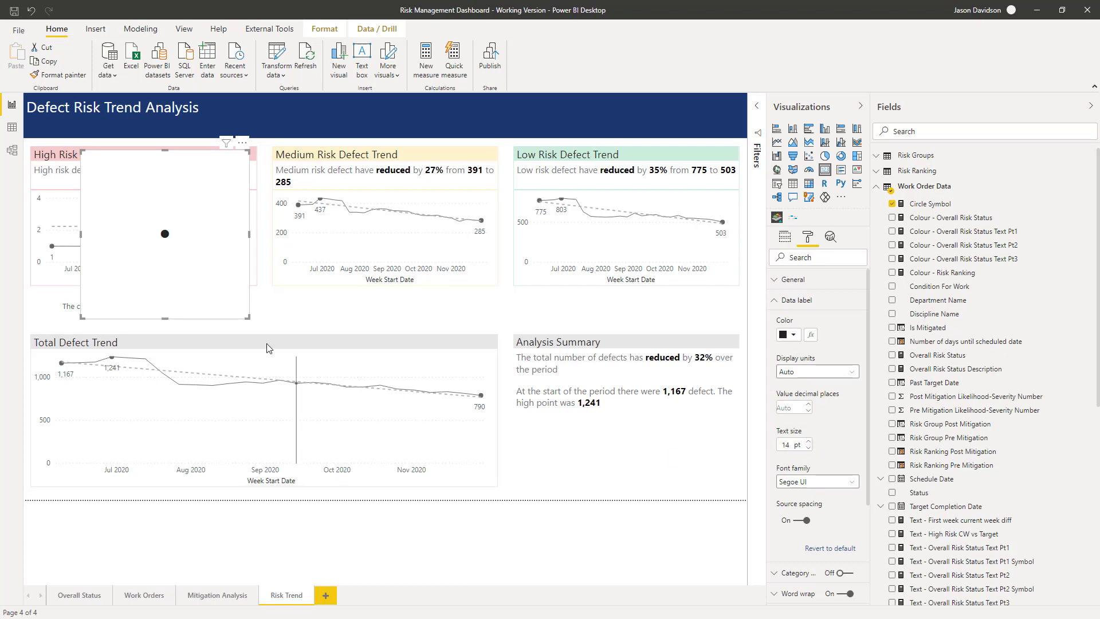
drag(248, 318, 47, 312)
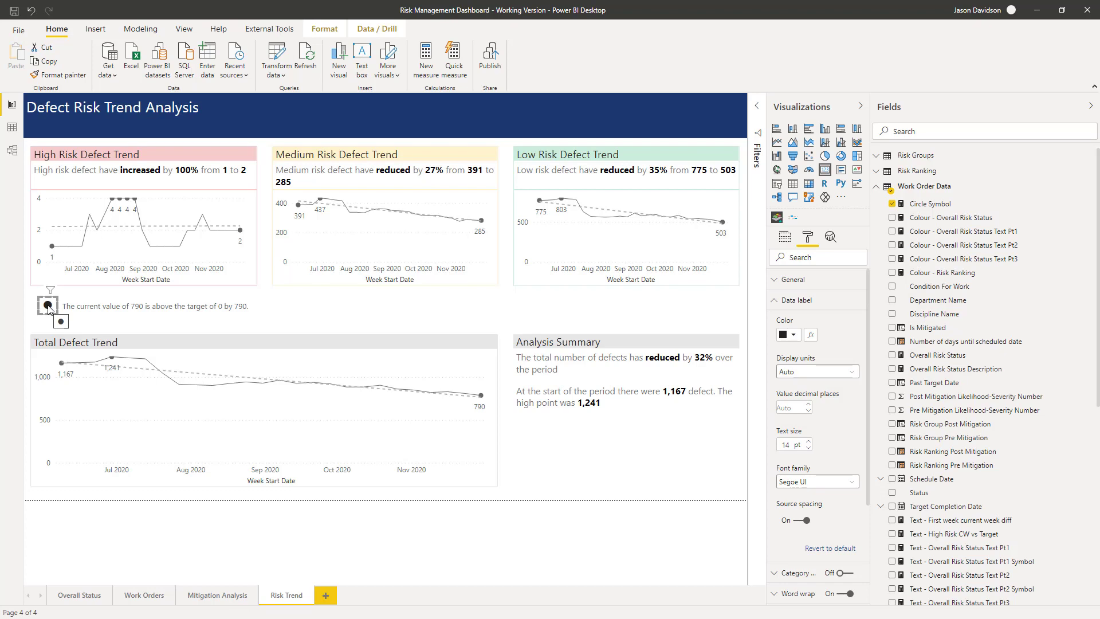
Set the circle card's data label colour to dark red from the theme colours
click(794, 335)
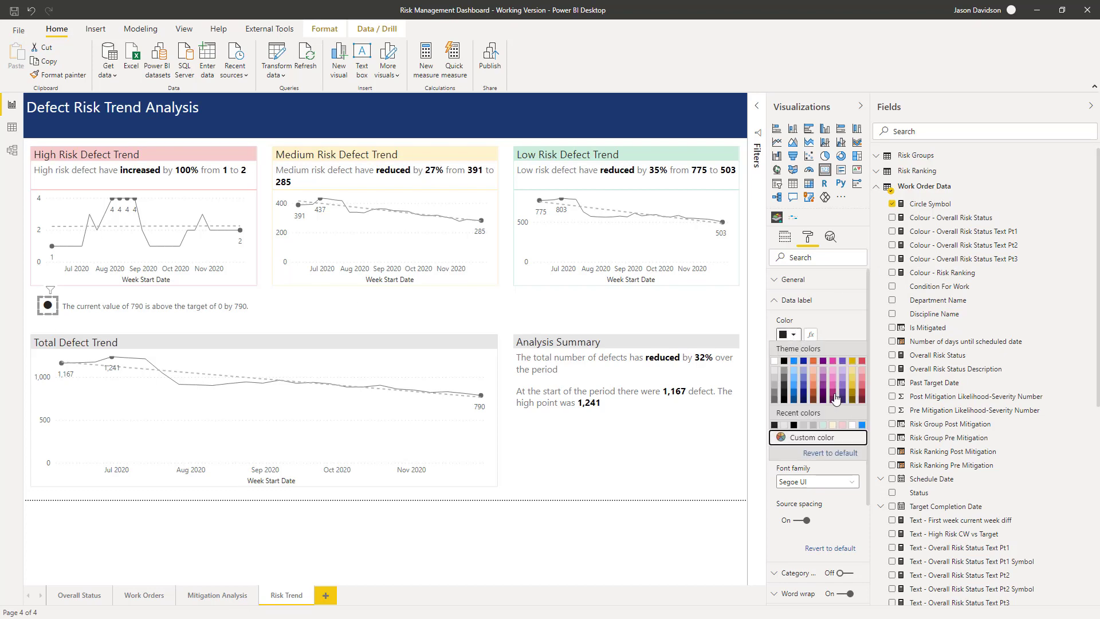
click(864, 395)
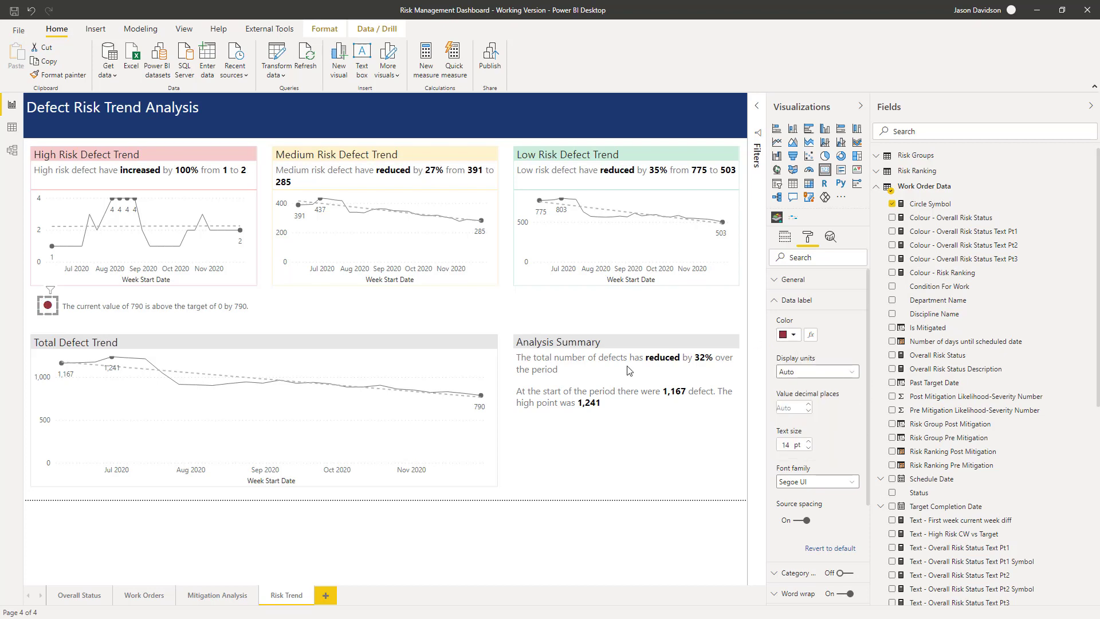
click(793, 336)
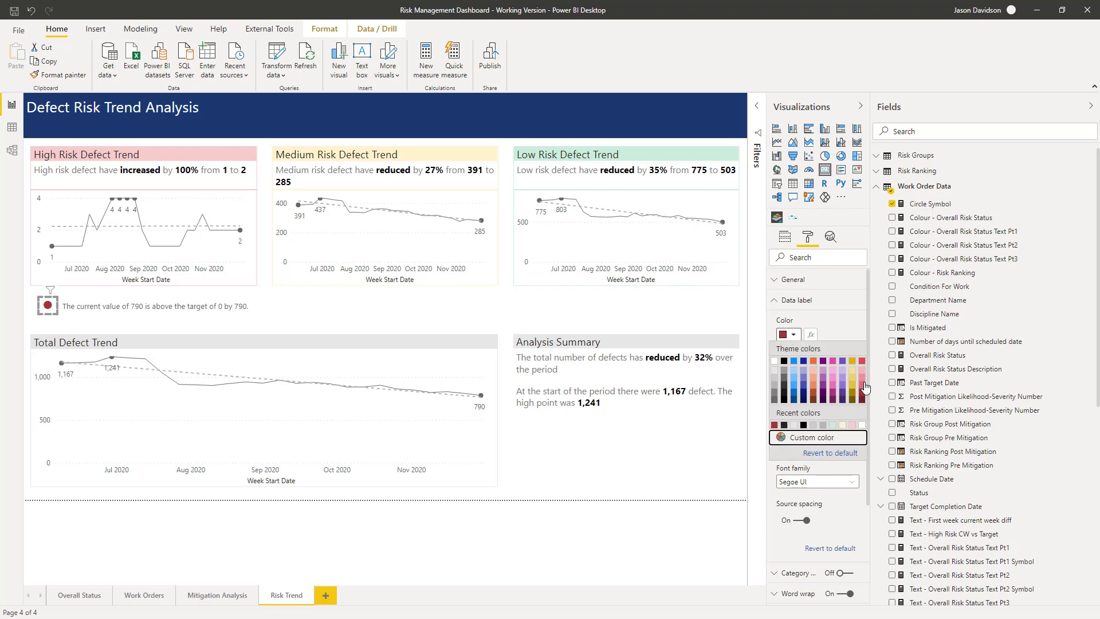
click(787, 428)
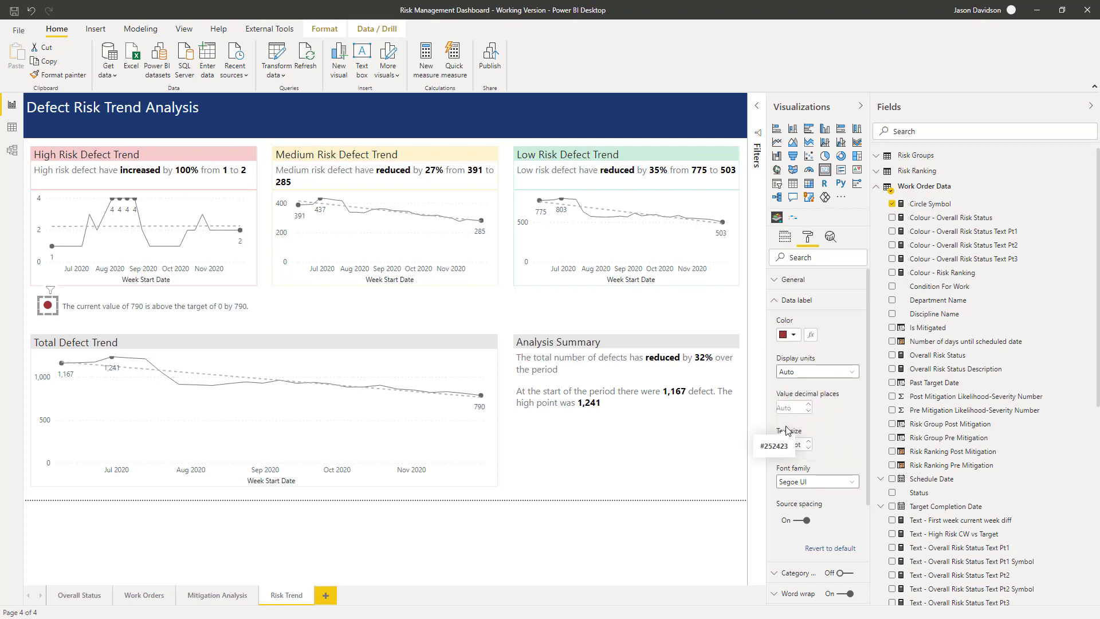
click(791, 338)
click(810, 338)
click(810, 340)
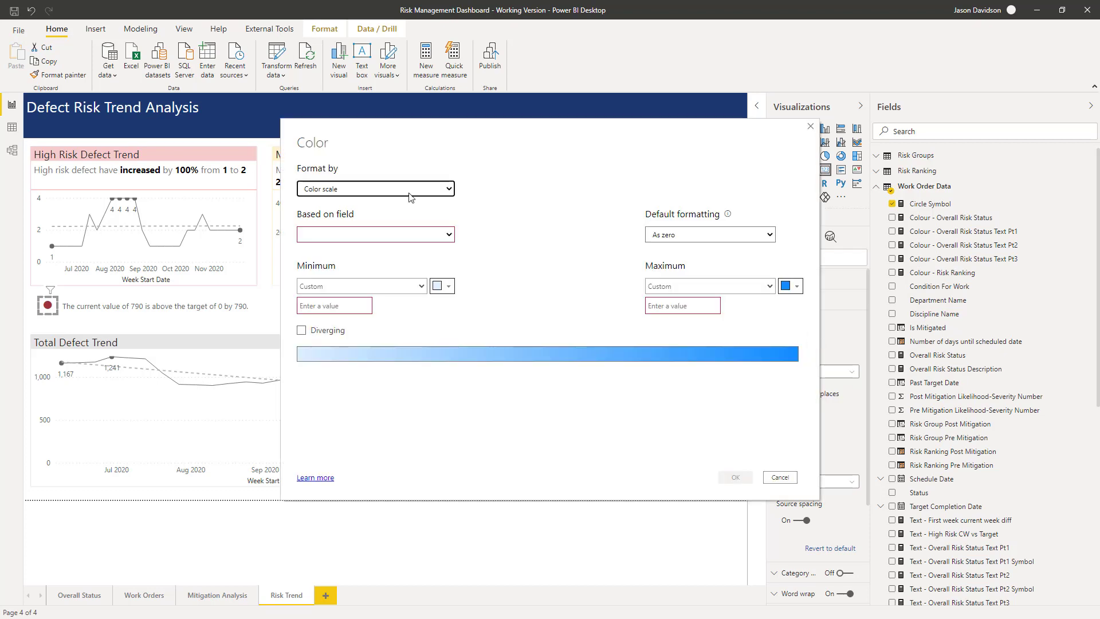
click(410, 194)
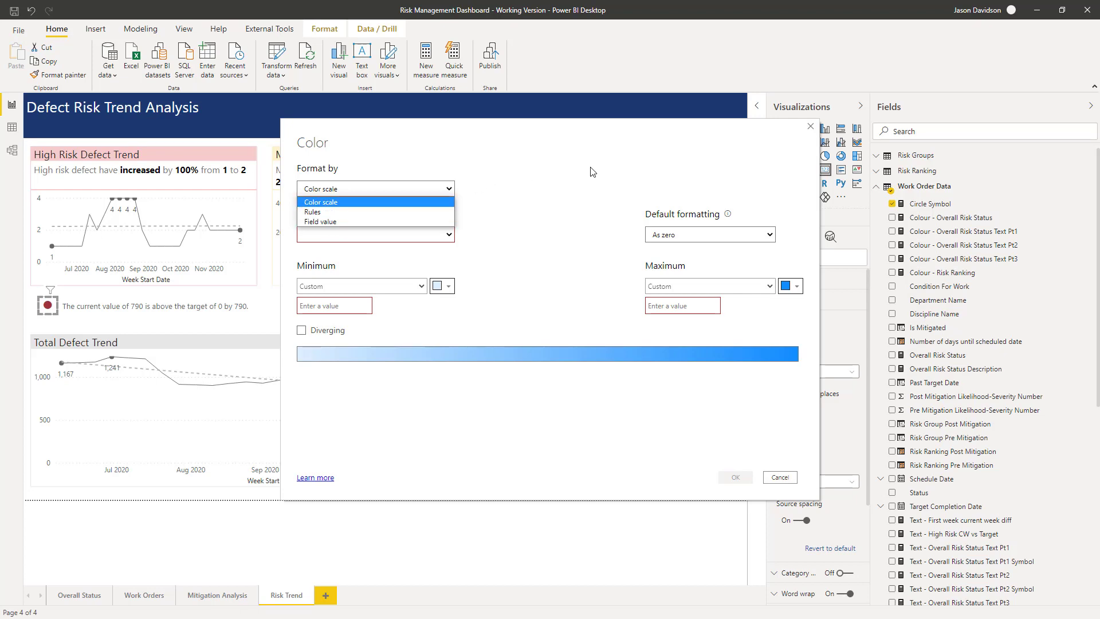
click(780, 478)
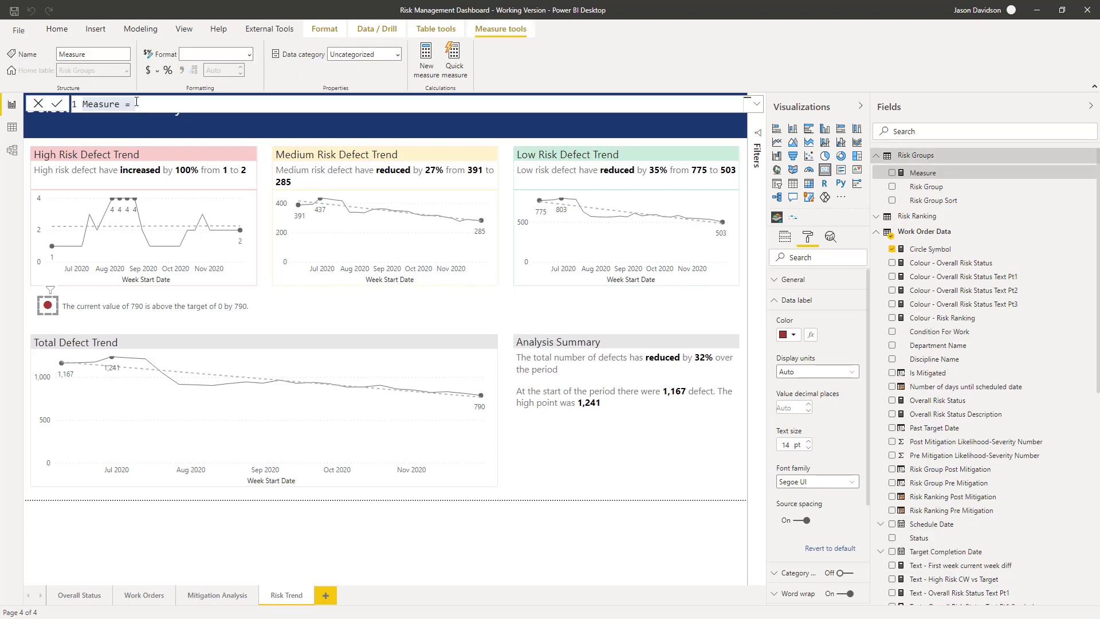
Define the new Risk Groups measure as Colour - WO Count Post Mitigation By Risk Group, returning "Red" above targets 0, 250 and 450, and commit it
drag(136, 102, 75, 103)
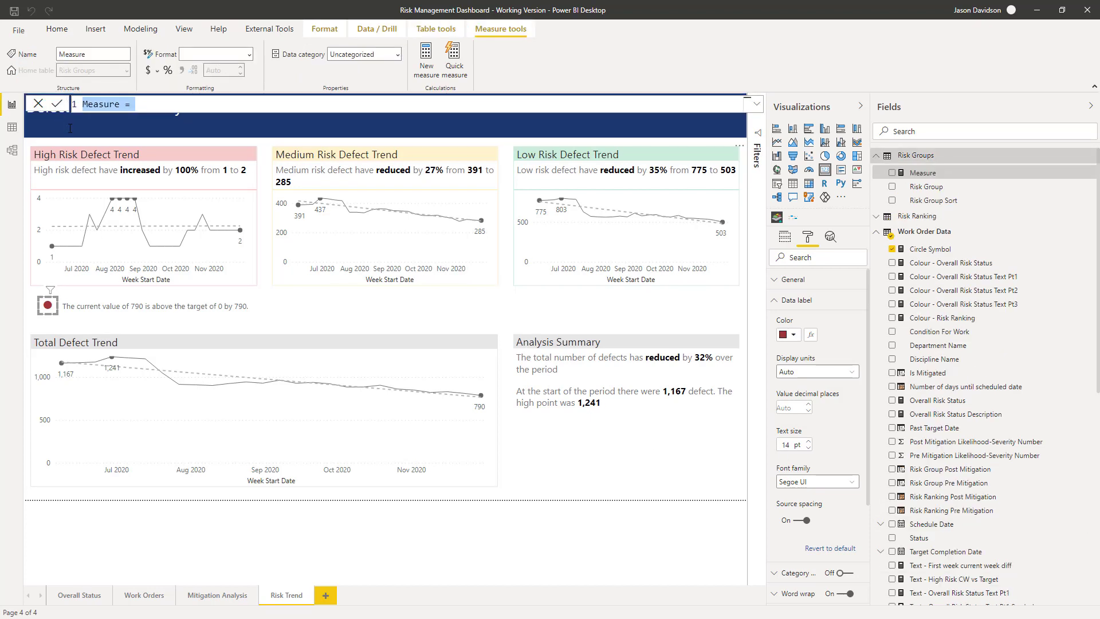
key(ctrl+v)
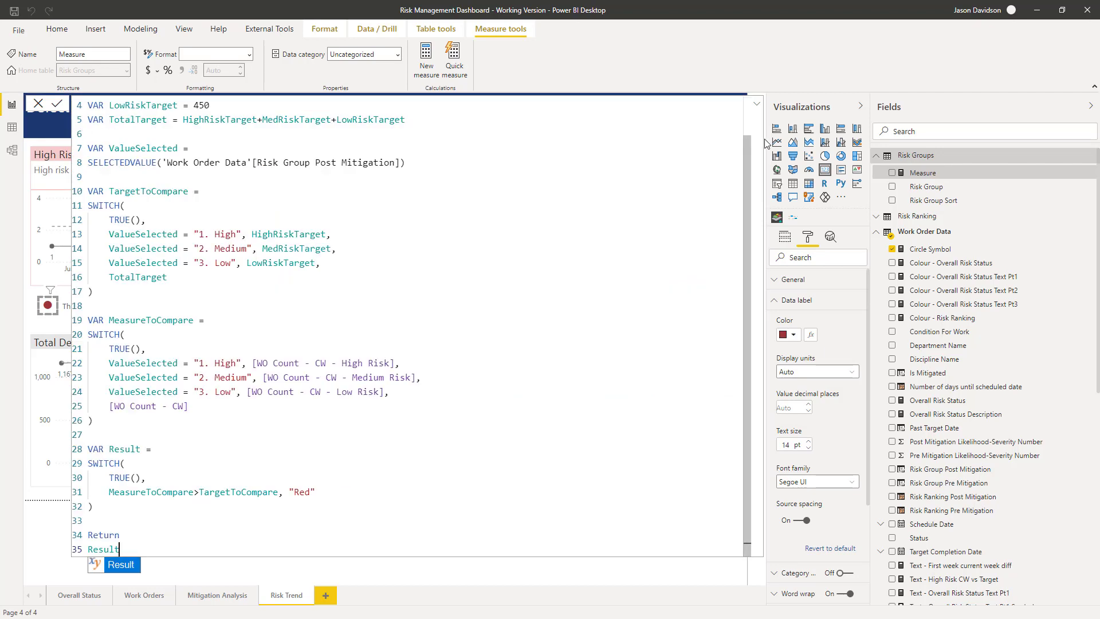
scroll(746, 165, up, 1)
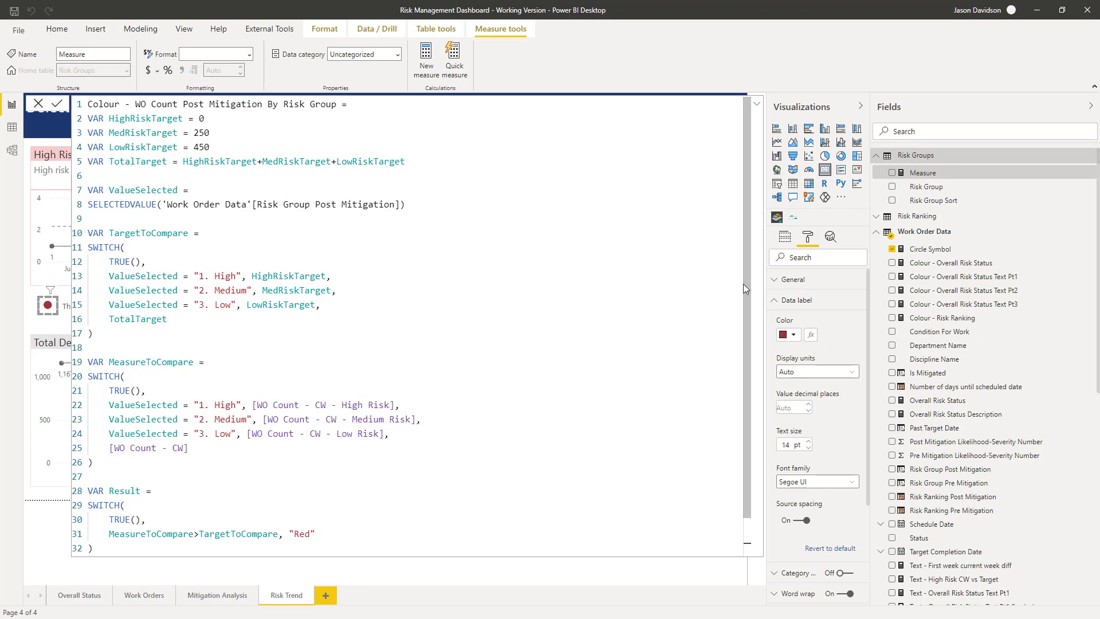
scroll(751, 299, down, 1)
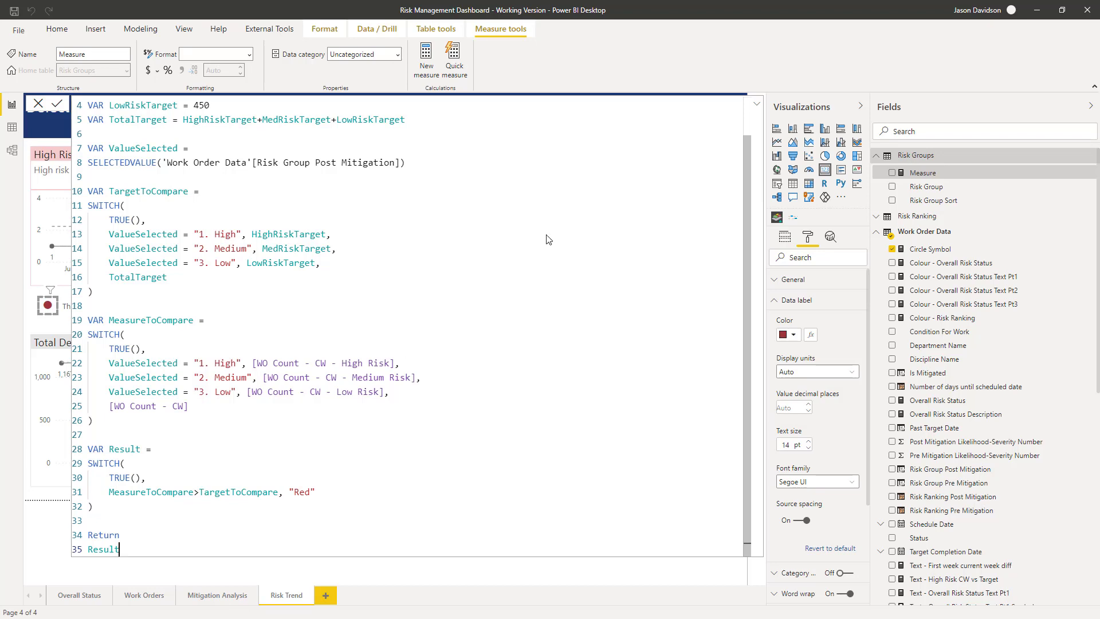
click(57, 107)
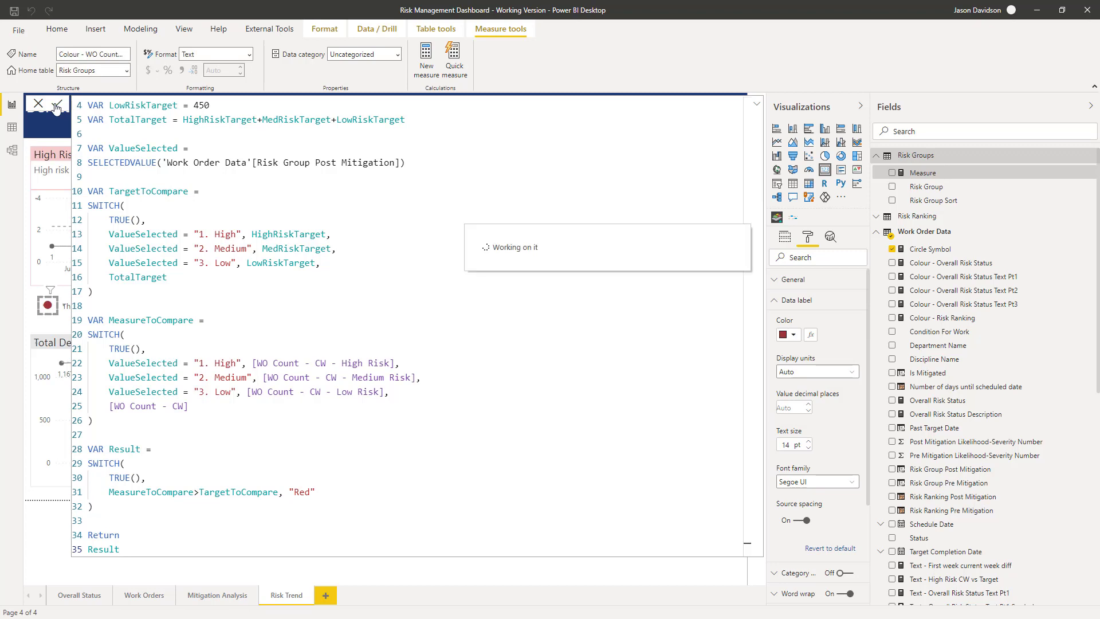
click(756, 109)
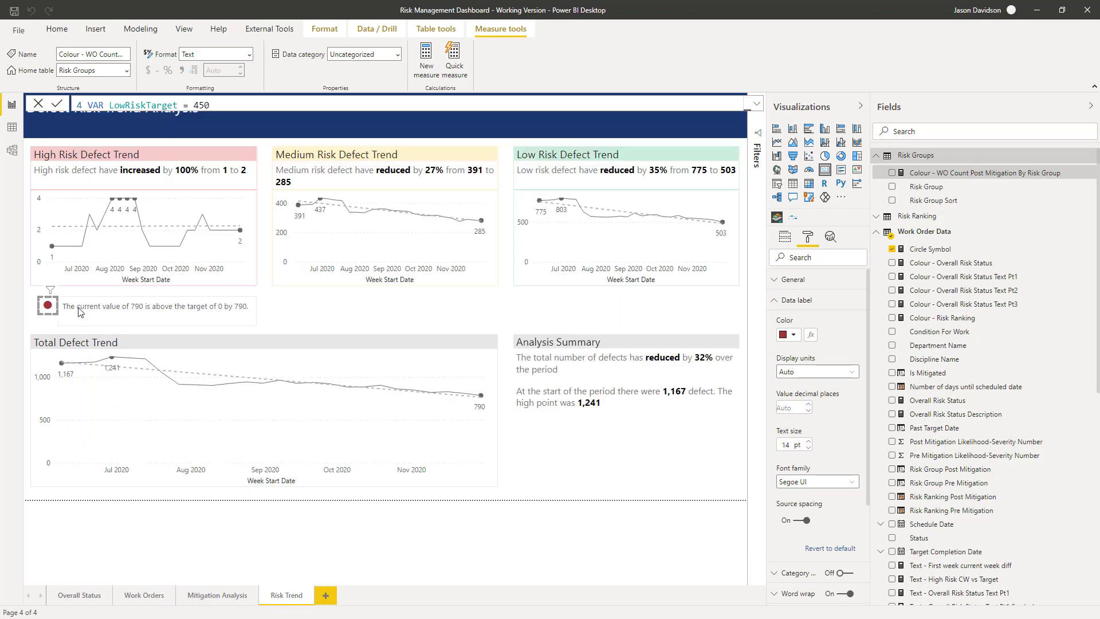
Format the circle card's data label colour by field value, based on the Colour - WO Count Post Mitigation By Risk Group measure
click(812, 335)
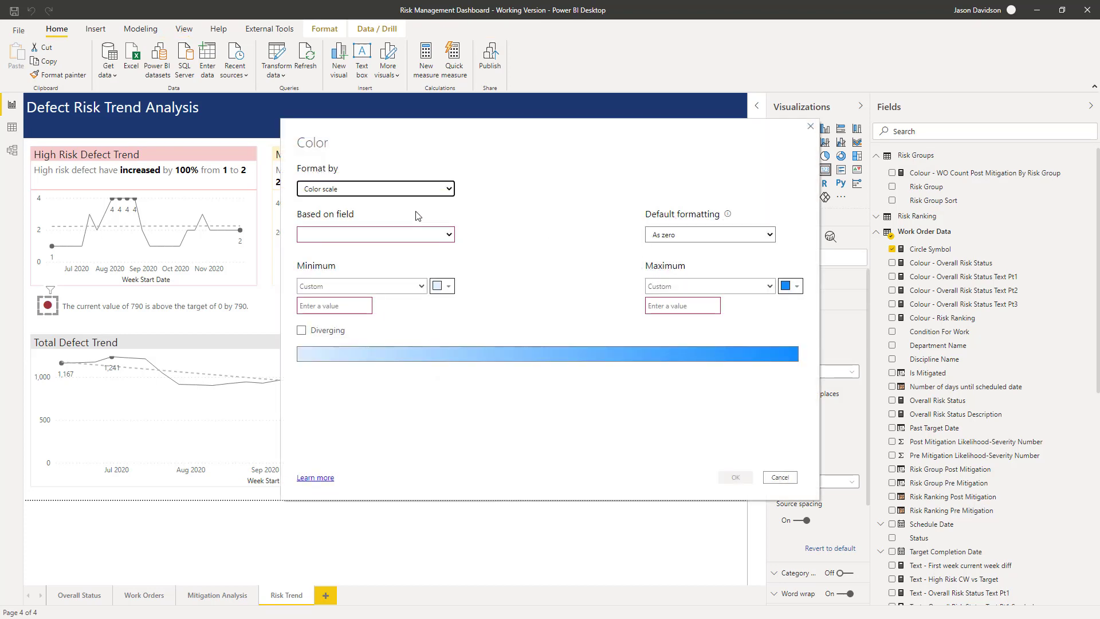
click(383, 188)
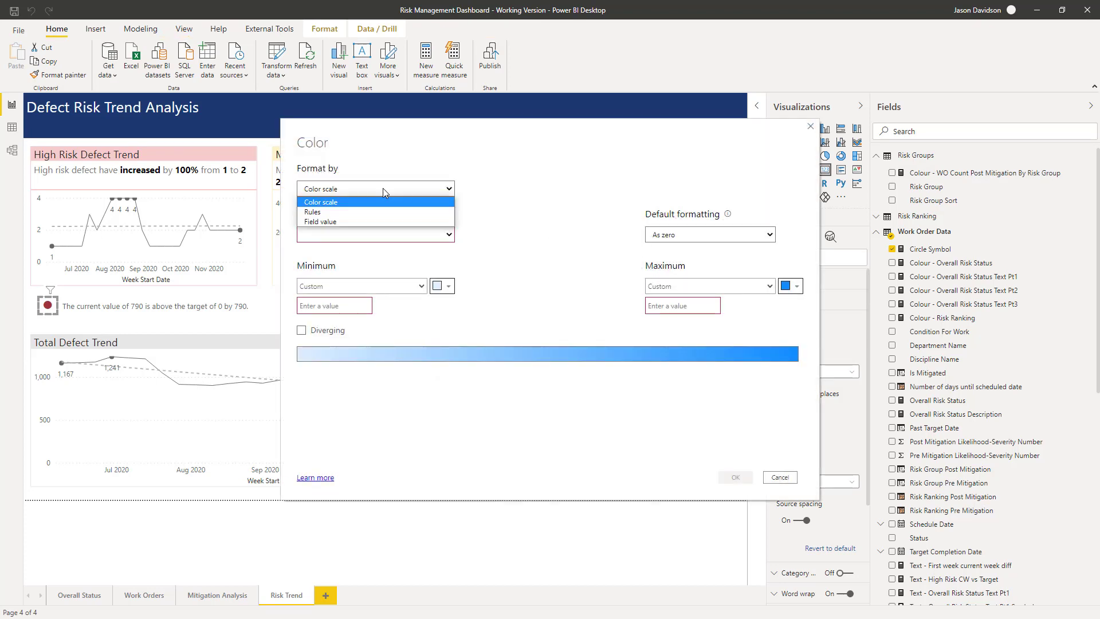
click(355, 223)
click(369, 236)
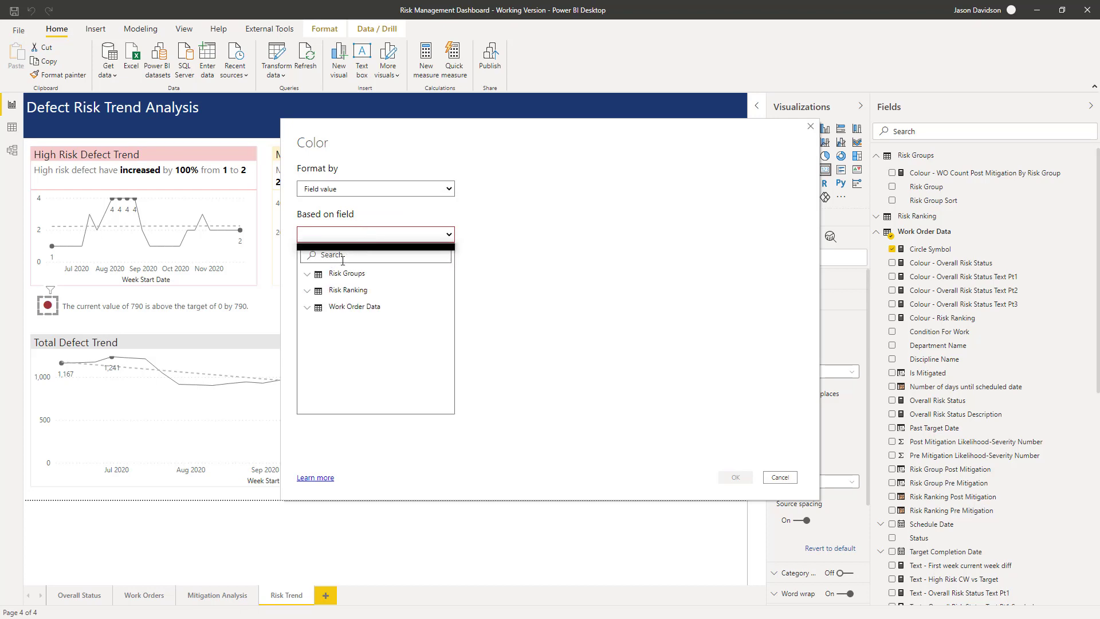
click(318, 275)
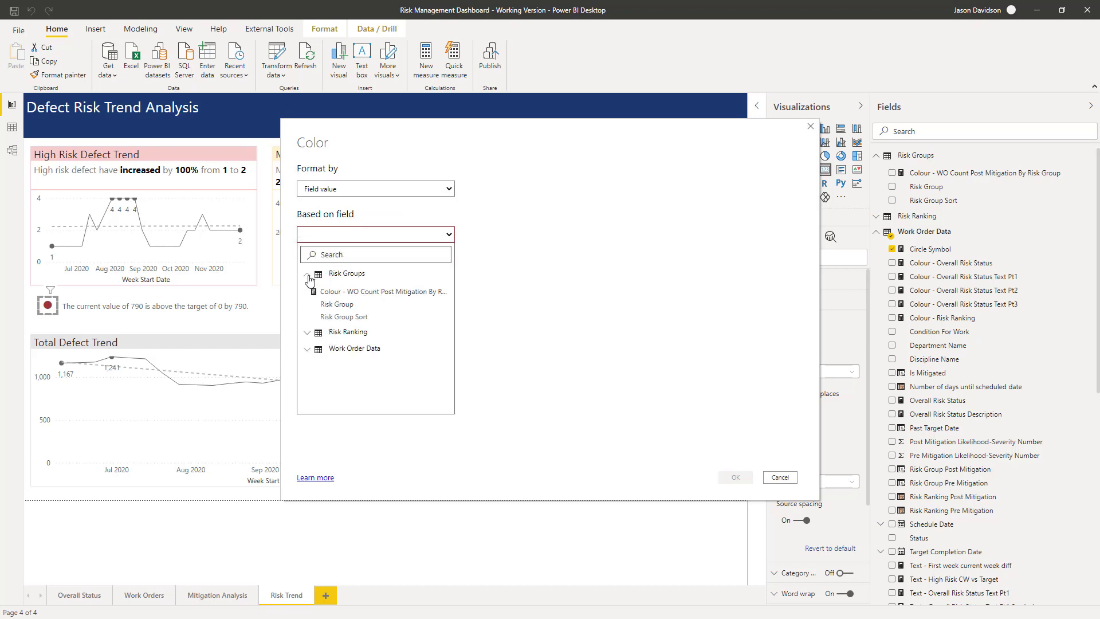
click(350, 293)
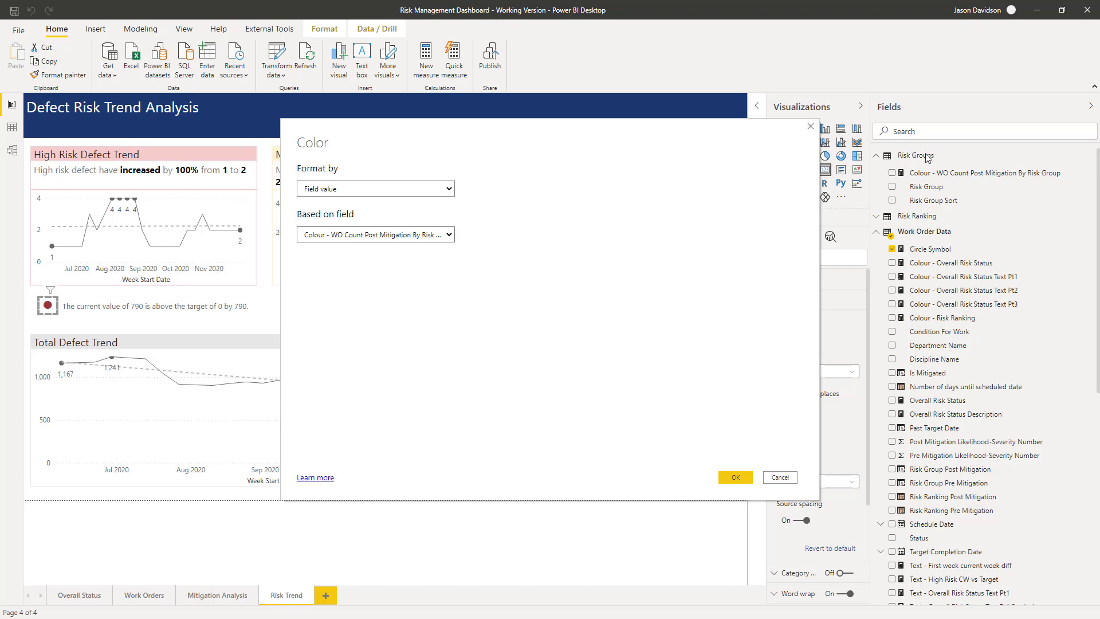
click(730, 478)
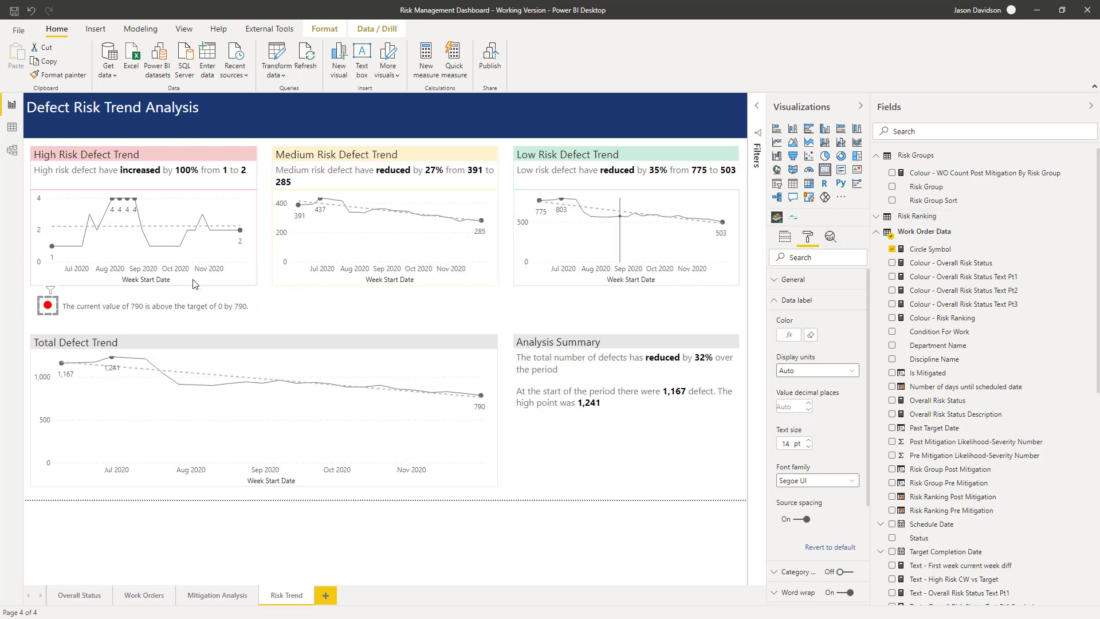
Add a visual-level filter on Risk Group Post Mitigation to the circle card, restricted to 1. High
click(759, 111)
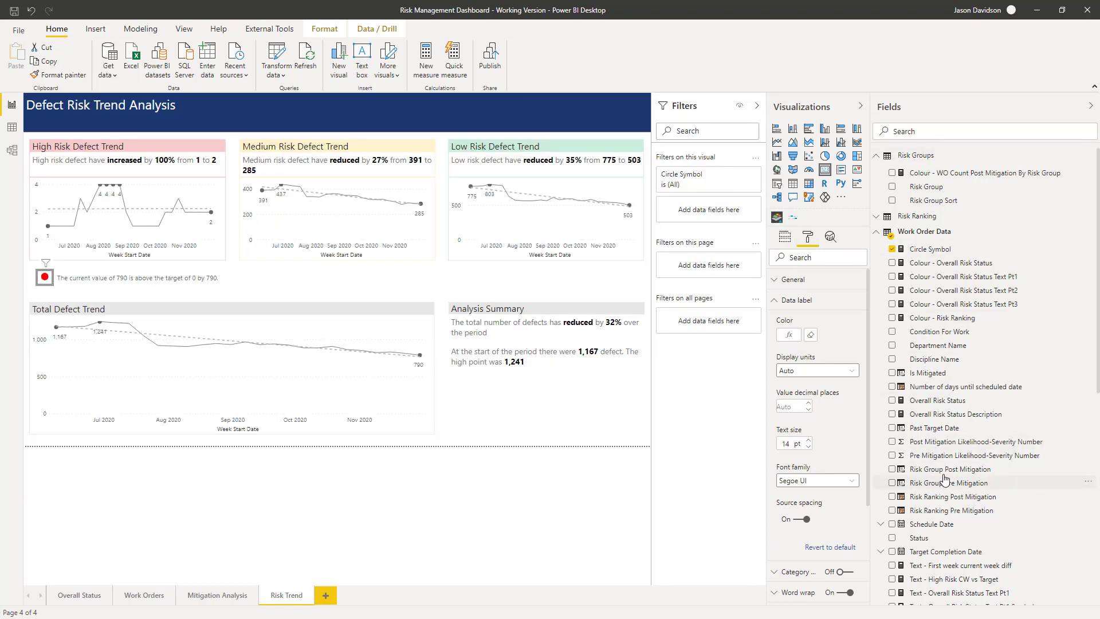
drag(948, 473, 722, 197)
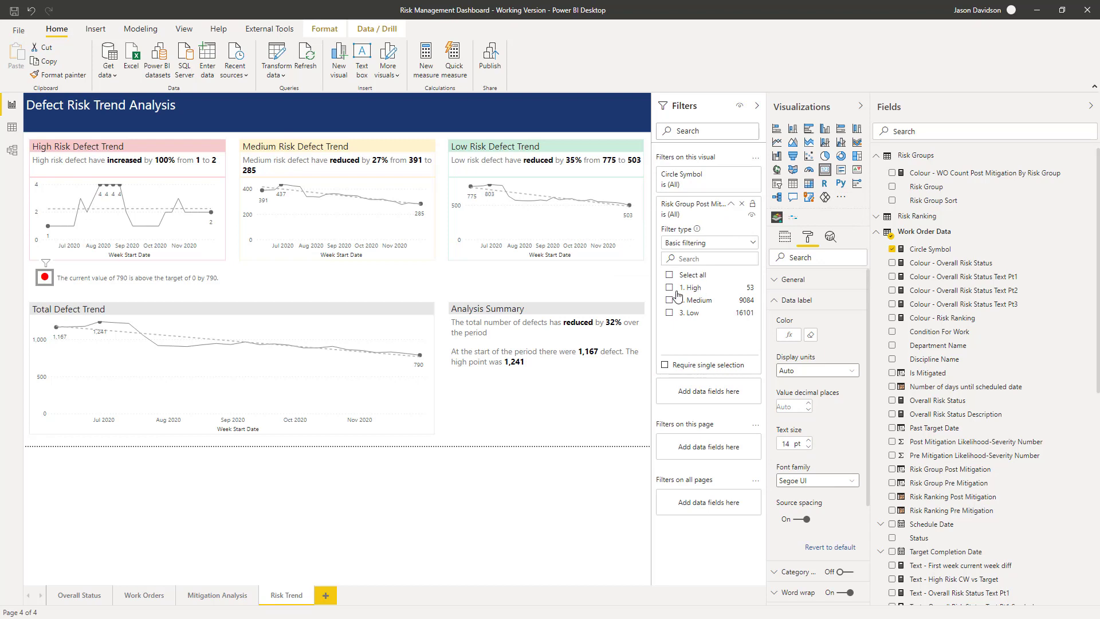
click(669, 288)
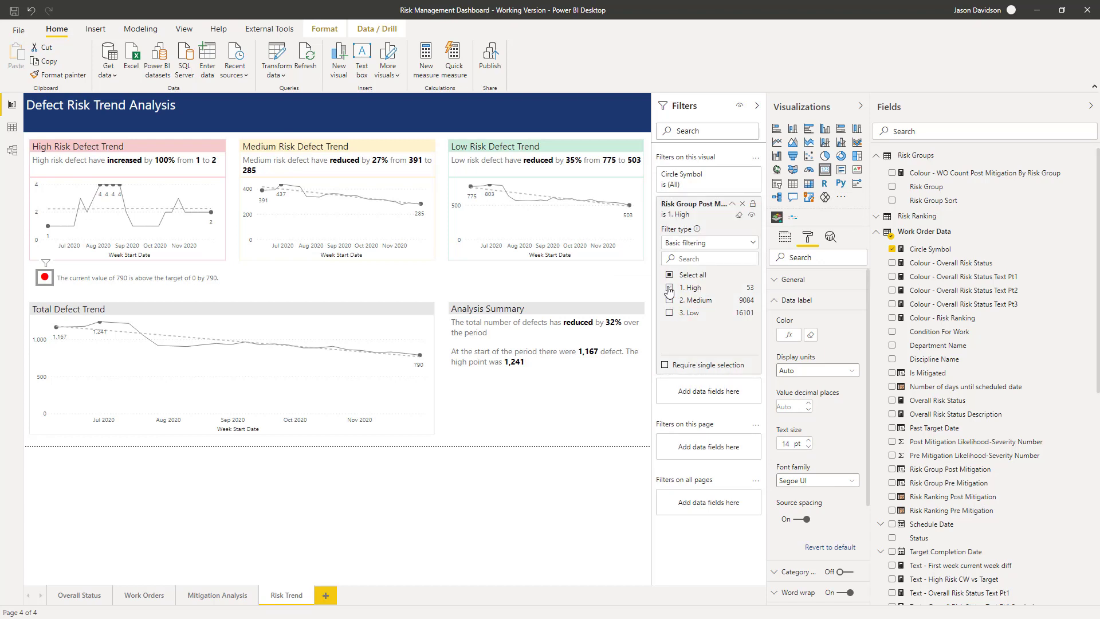
click(732, 204)
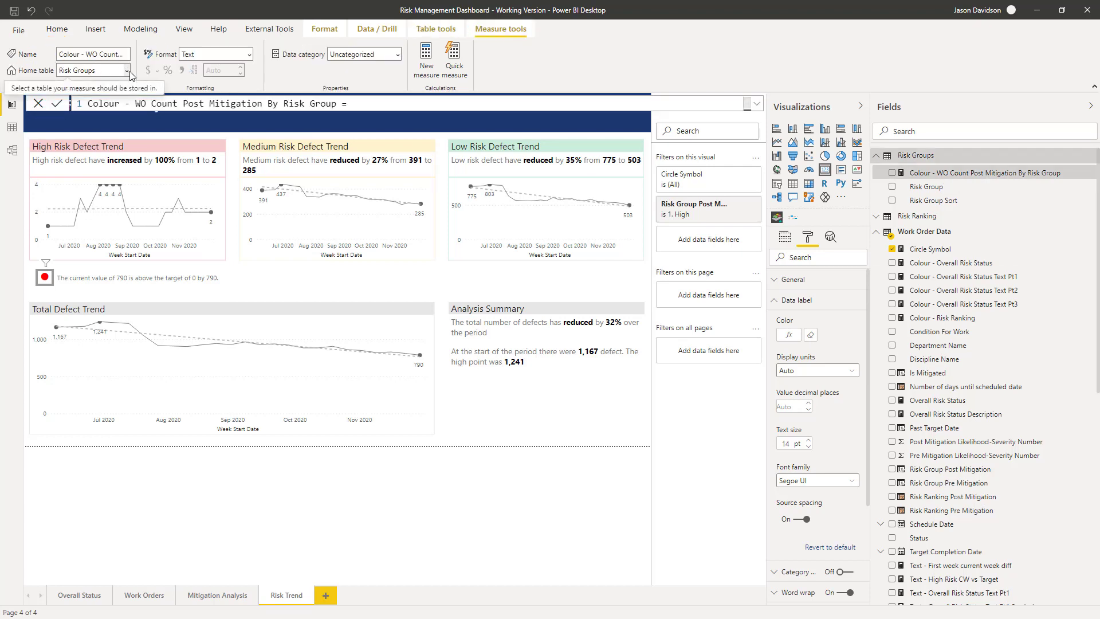
Change the home table of Colour - WO Count Post Mitigation By Risk Group to Work Order Data
click(124, 70)
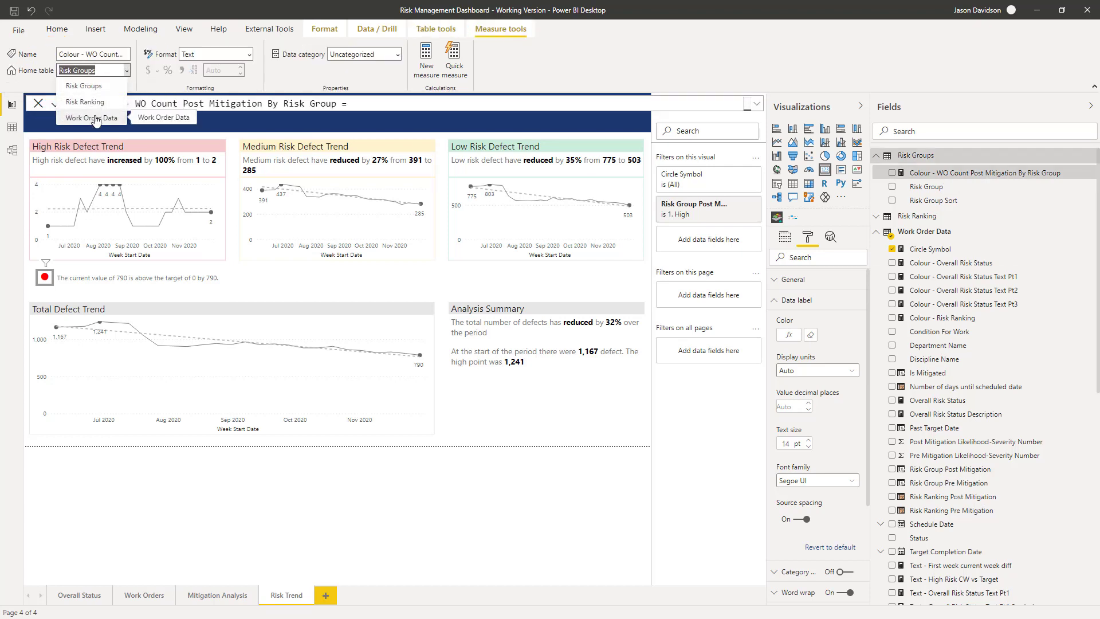
click(94, 118)
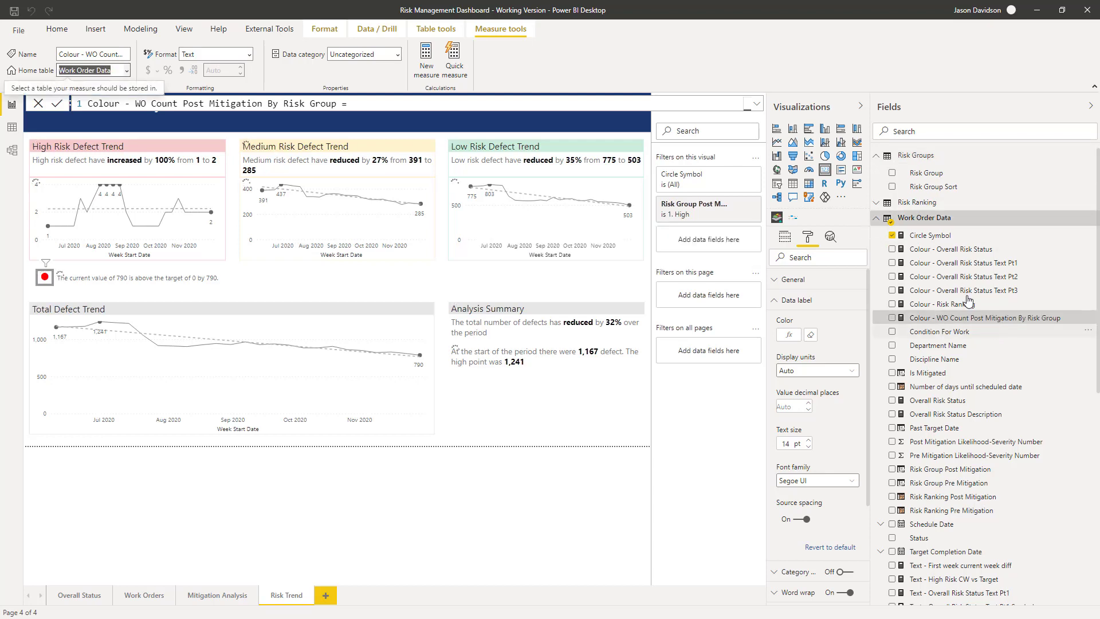
Set HighRiskTarget to 3 in the colour measure and commit it to test the High Risk circle's colour
click(757, 103)
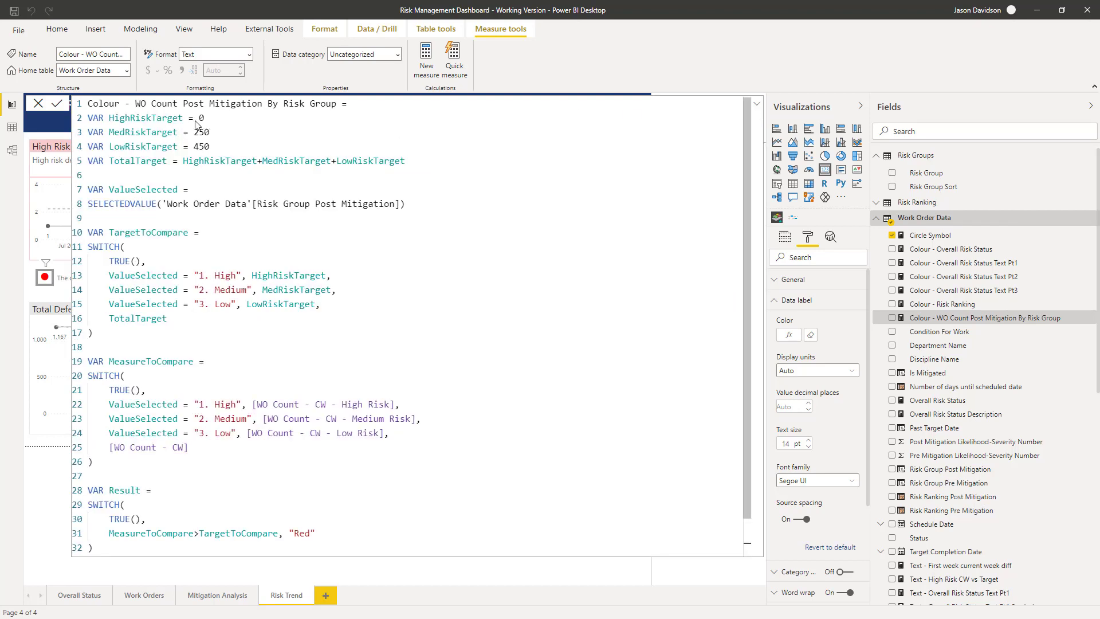
drag(199, 118, 207, 118)
click(56, 107)
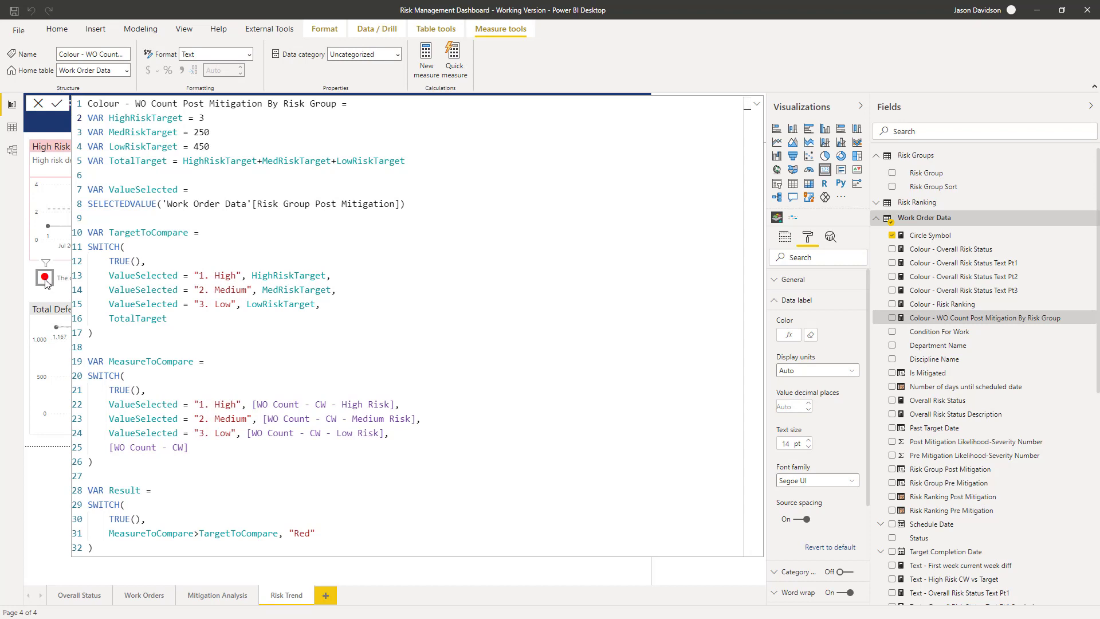
click(59, 107)
click(756, 104)
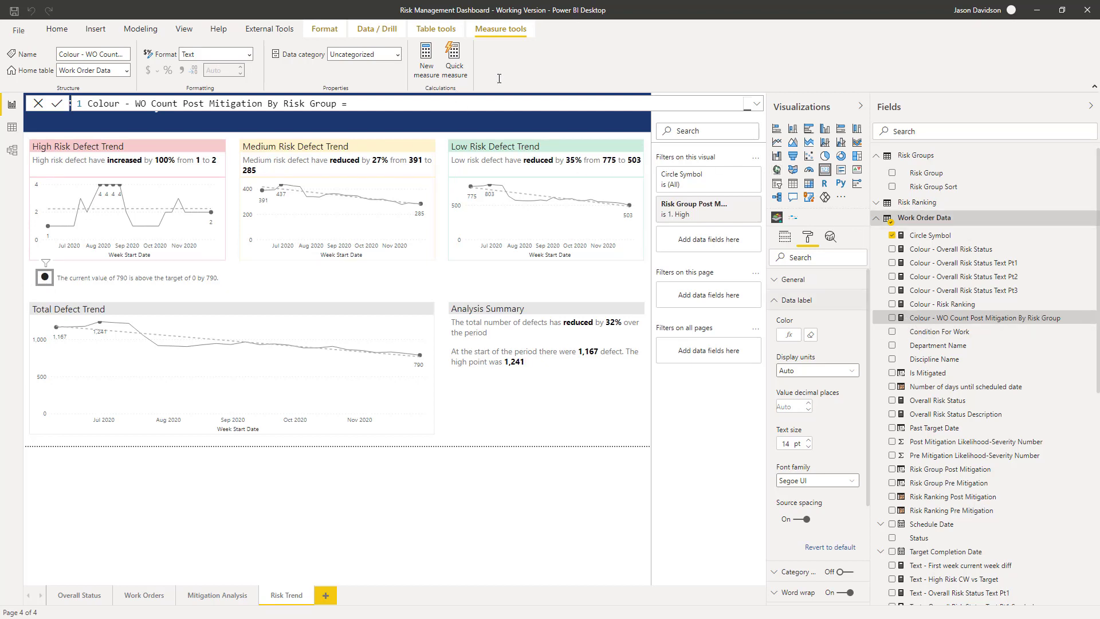
Set HighRiskTarget back to 0 in the colour measure and commit the formula
click(756, 107)
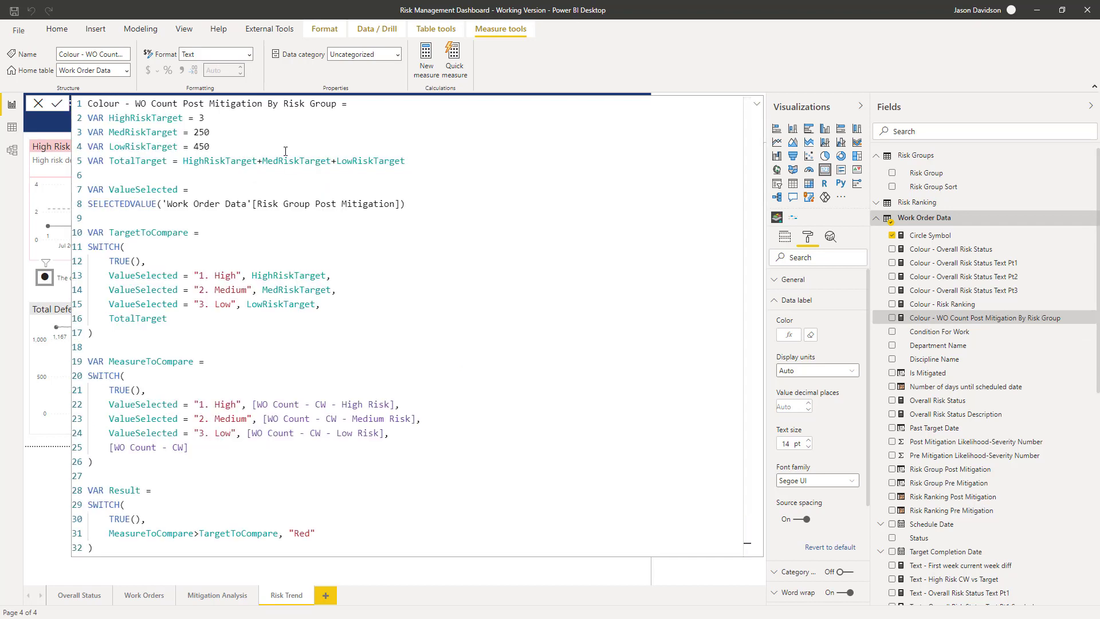
key(Delete)
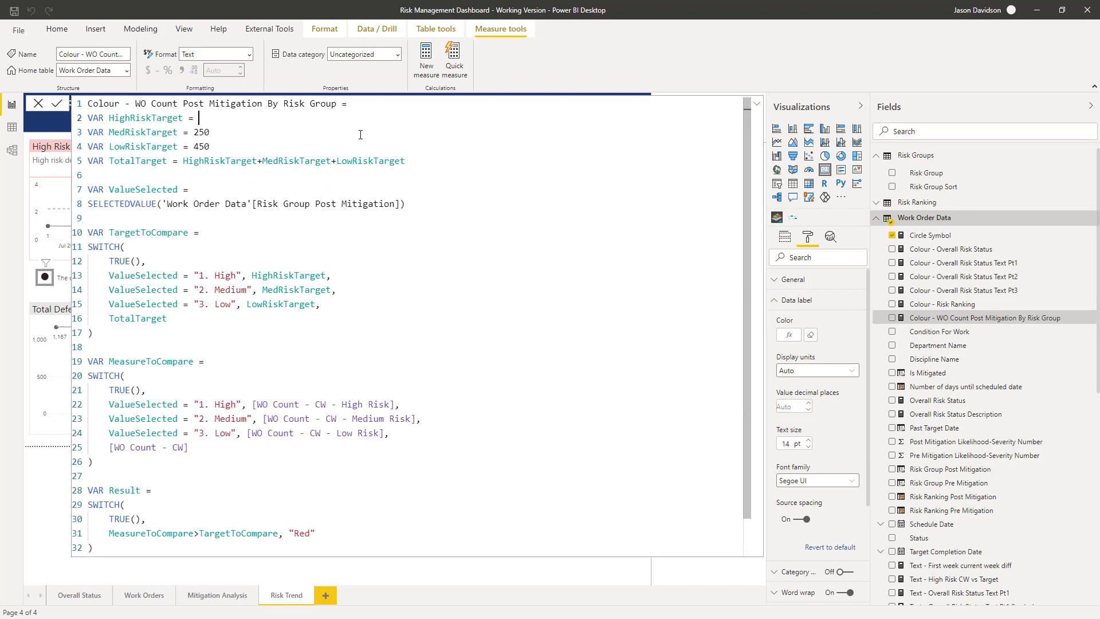
text(0)
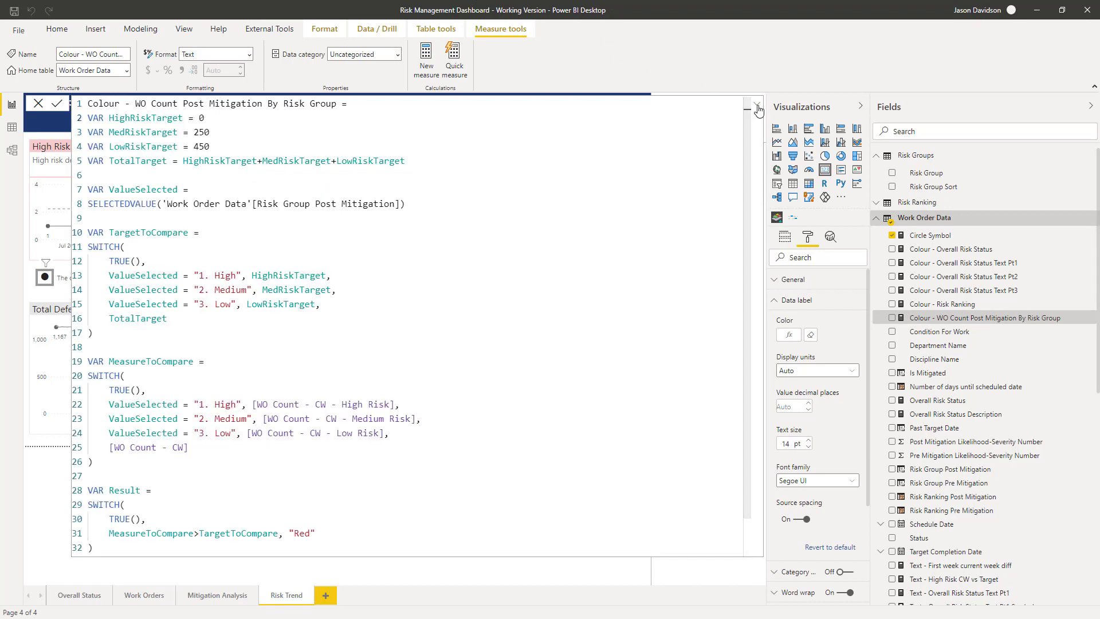
key(Return)
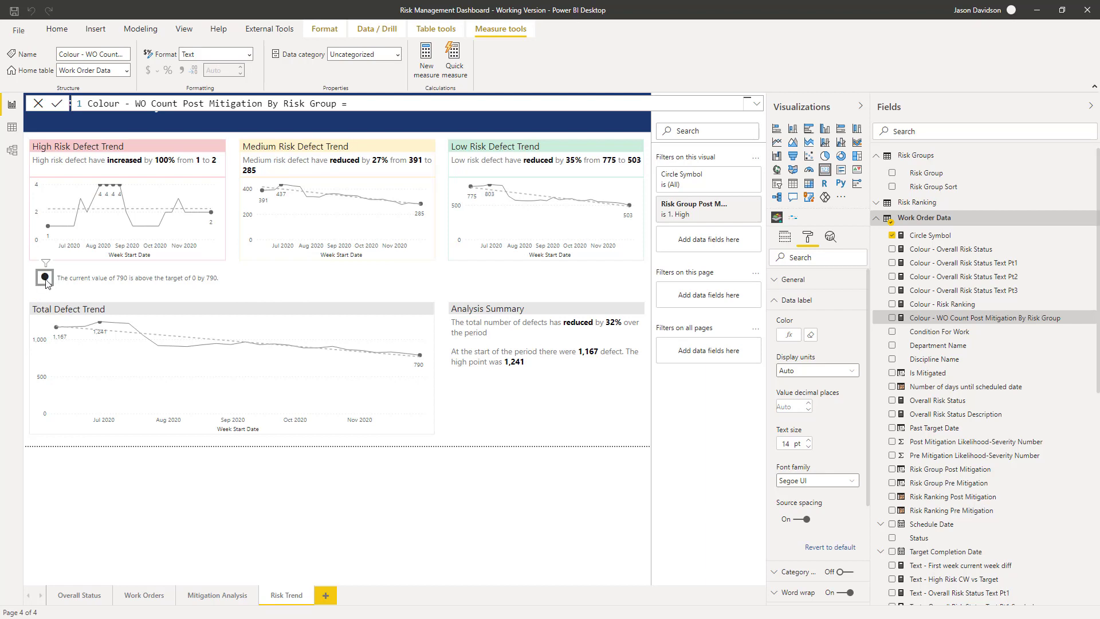
mouse_move(46, 280)
Move the High Risk circle card slightly further left, away from the current-value-versus-target text
click(111, 268)
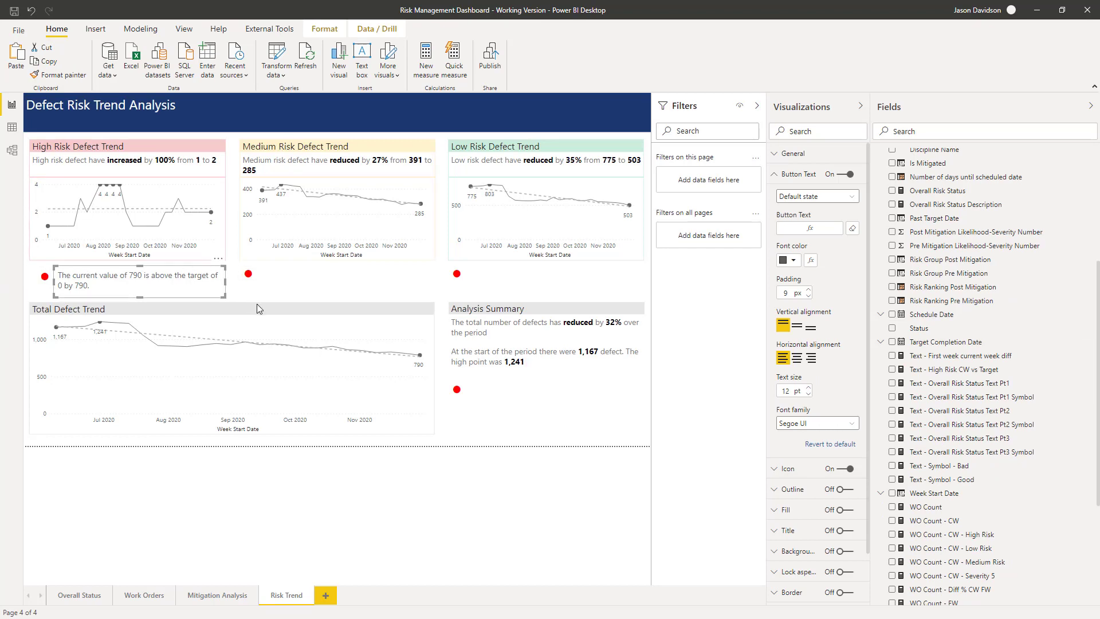
click(44, 277)
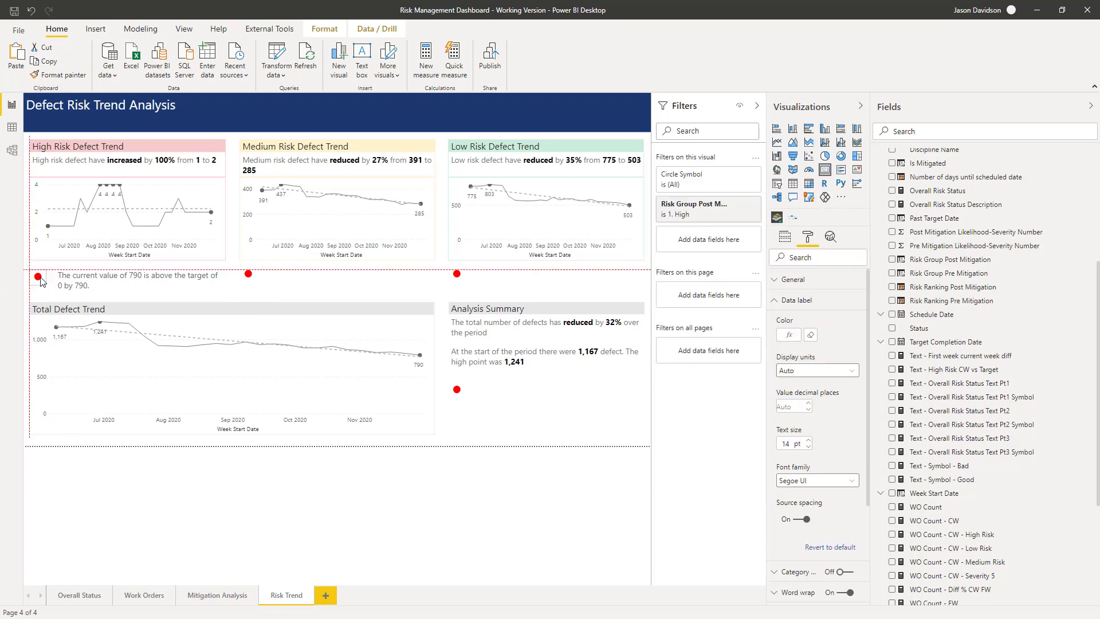
click(96, 279)
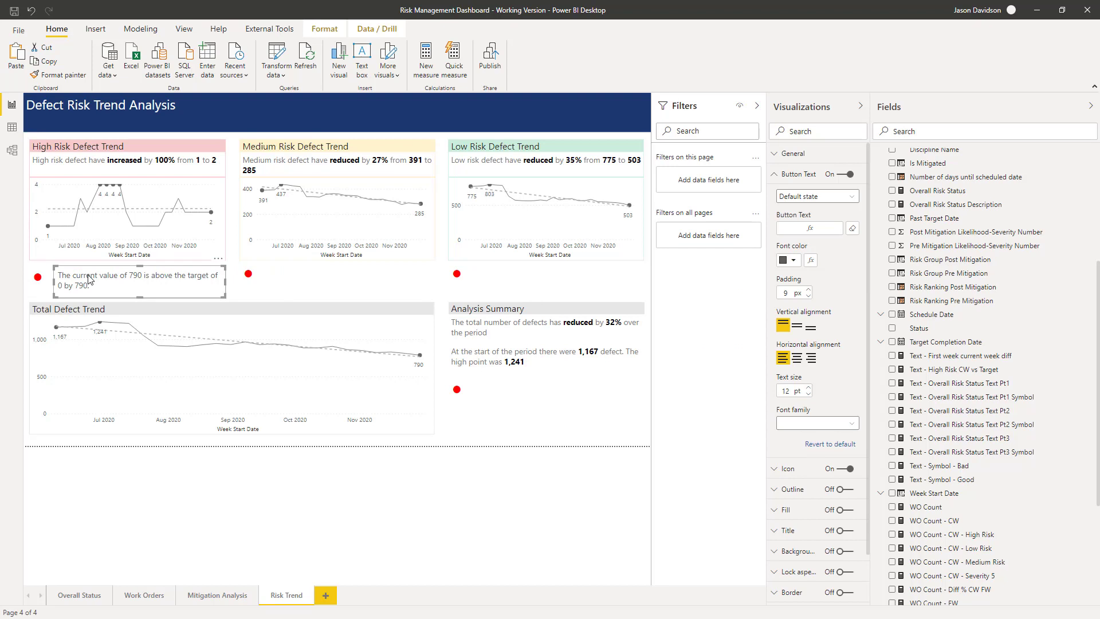
Check the Risk Group Post Mitigation filters on the Medium Risk, Low Risk and Analysis Summary circle cards
click(245, 275)
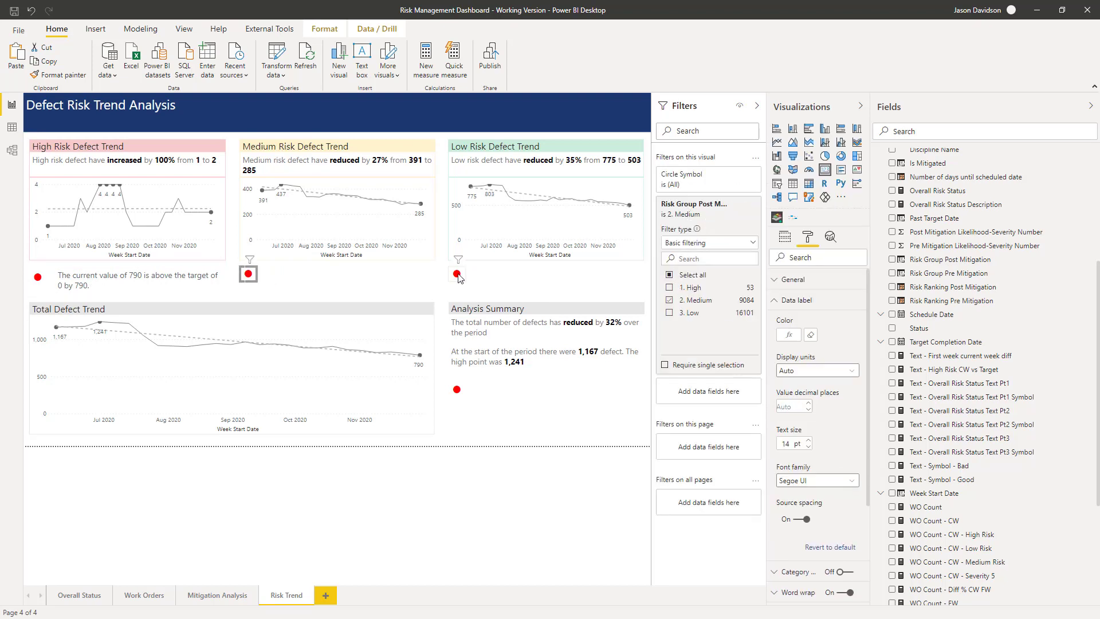
click(457, 275)
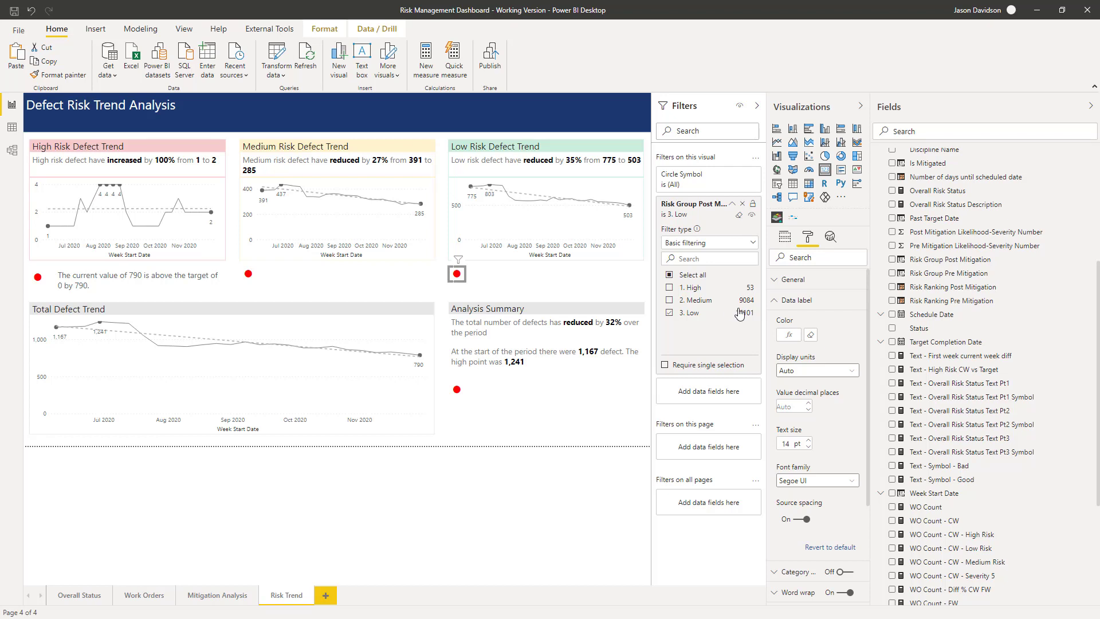
click(458, 392)
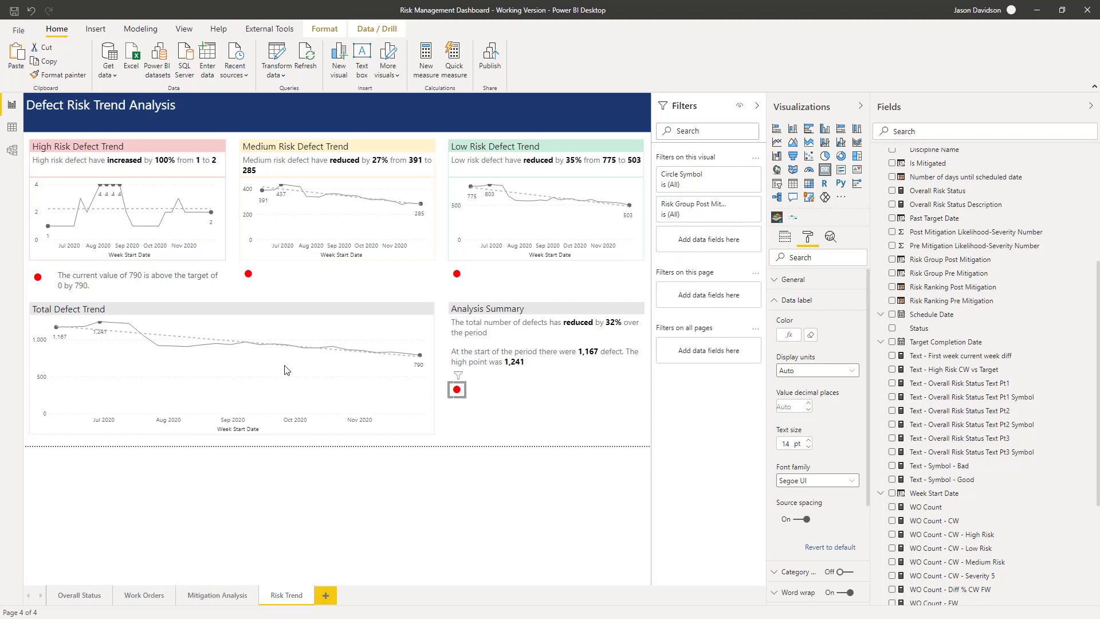
Check which field drives the button text of the High Risk current-value-versus-target text
click(132, 281)
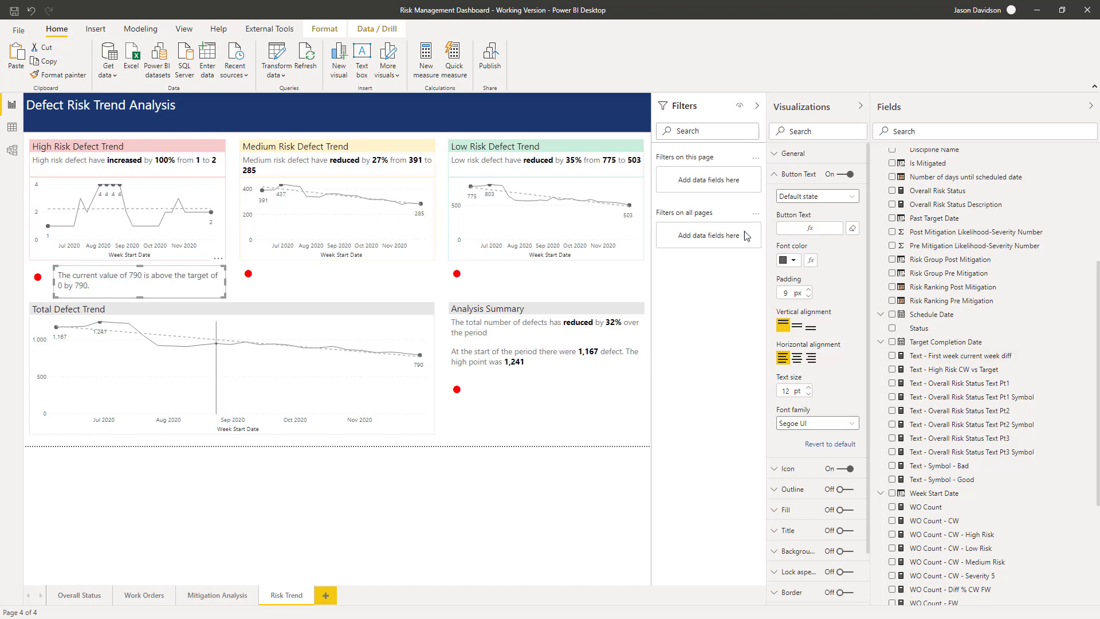
click(810, 230)
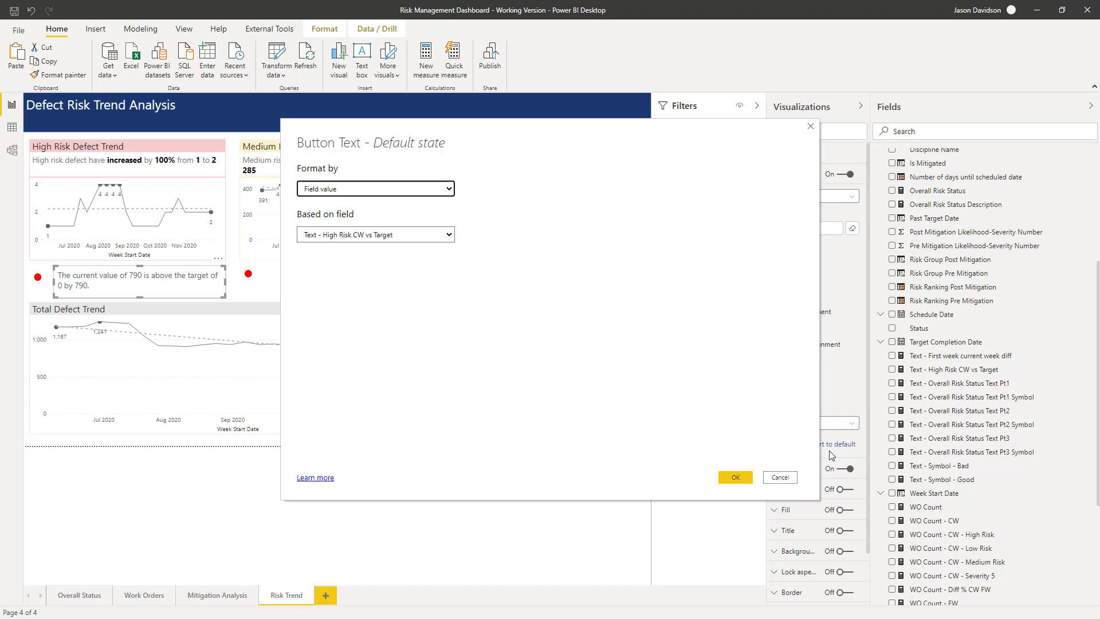
click(780, 477)
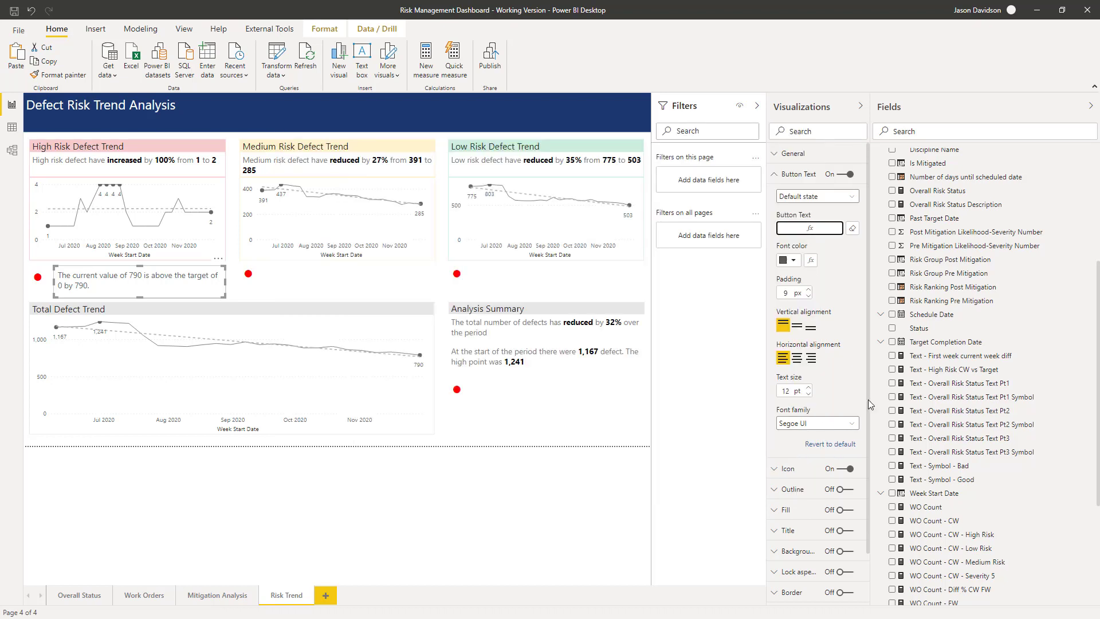
In the Text - High Risk CW vs Target measure, reactivate CWHighRisk = [WO Count - CW - High Risk], remove the [WO Count - CW] line and commit
click(939, 370)
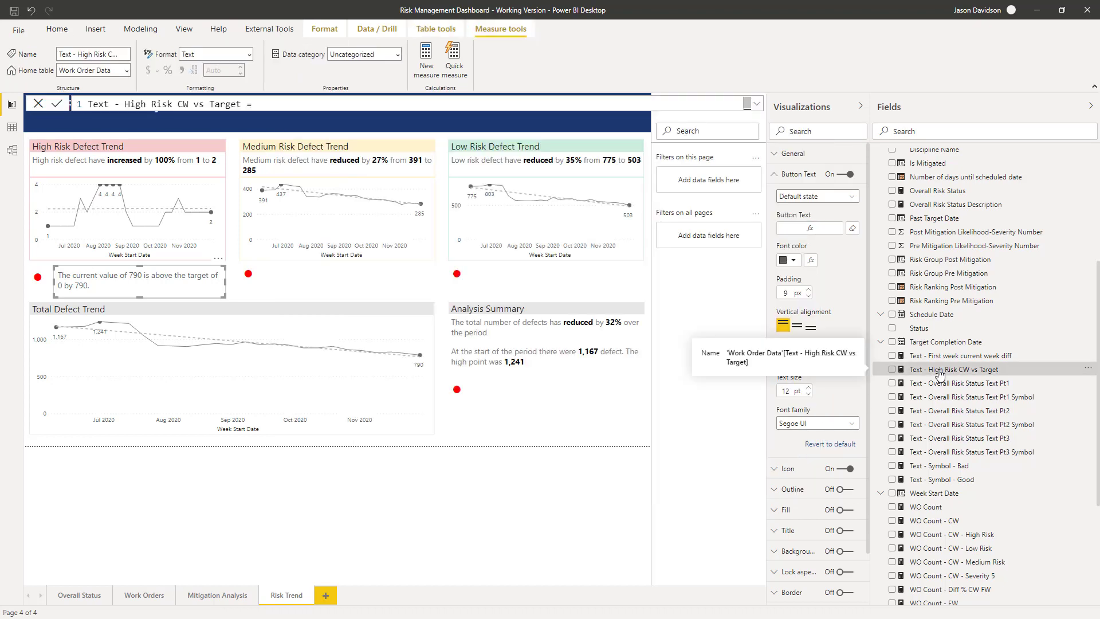
click(757, 104)
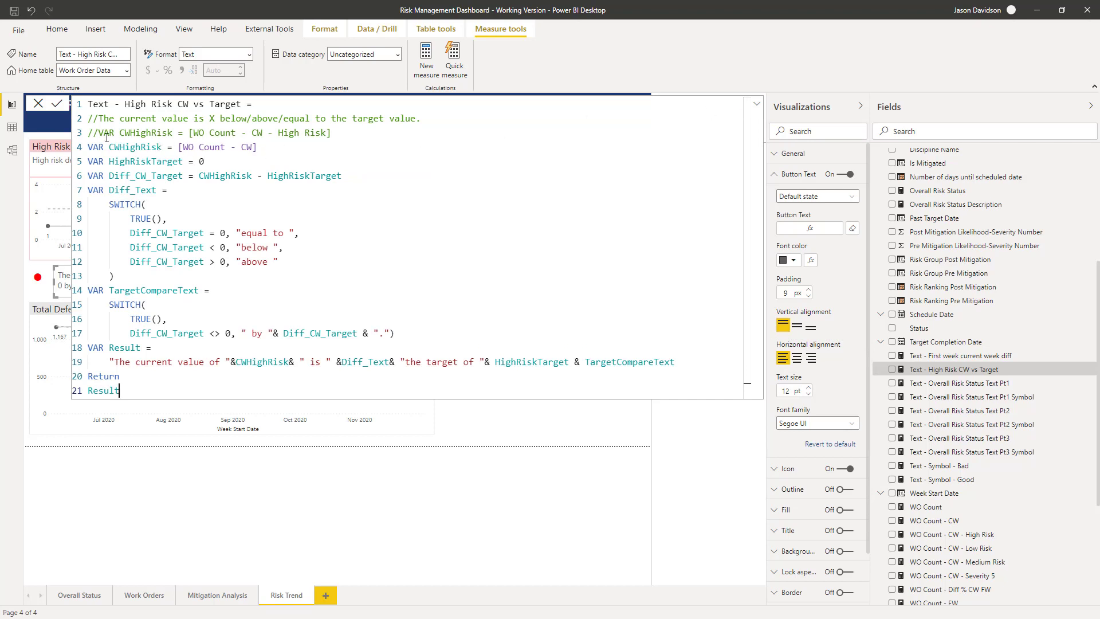
mouse_move(98, 132)
mouse_down()
mouse_move(86, 120)
mouse_move(76, 136)
mouse_move(86, 140)
mouse_up()
drag(258, 147, 89, 146)
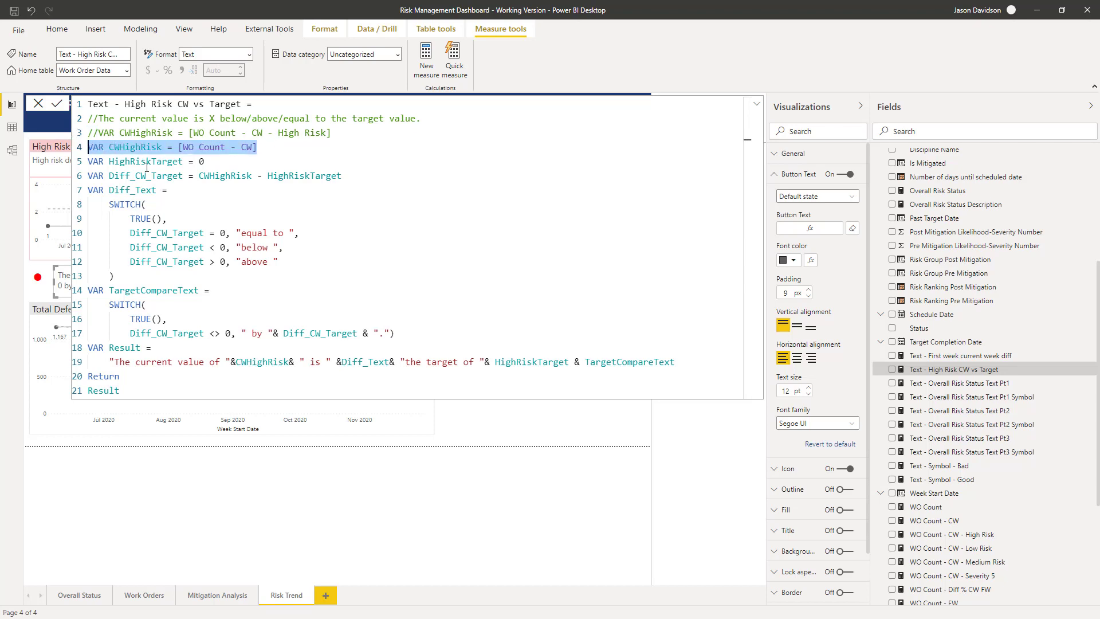
key(Delete)
key(Up)
key(Delete)
key(Delete)
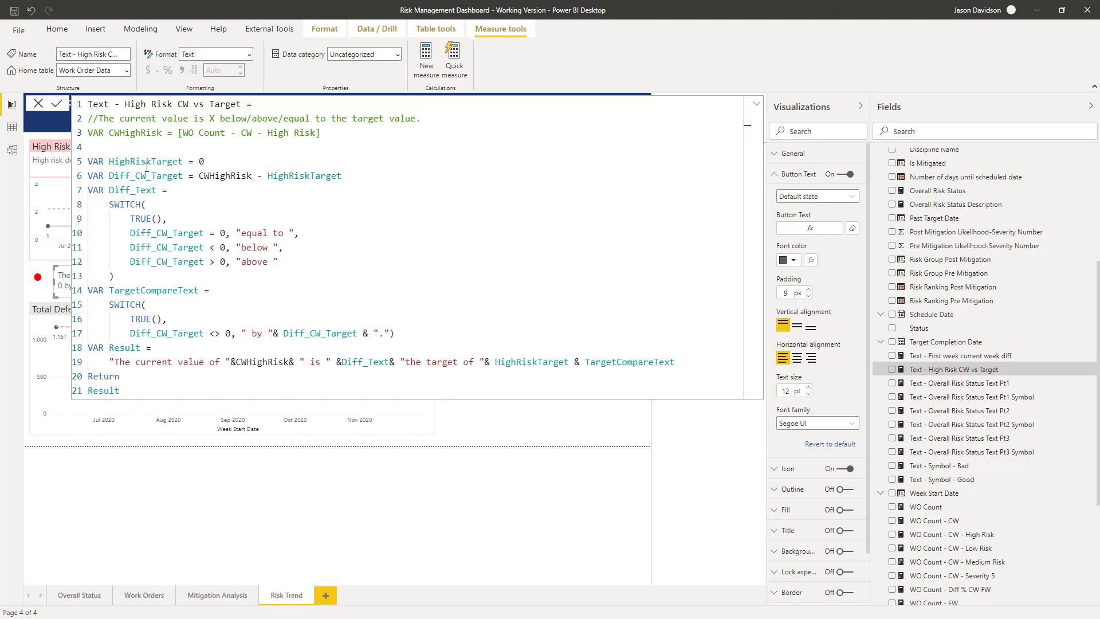
key(Down)
key(Delete)
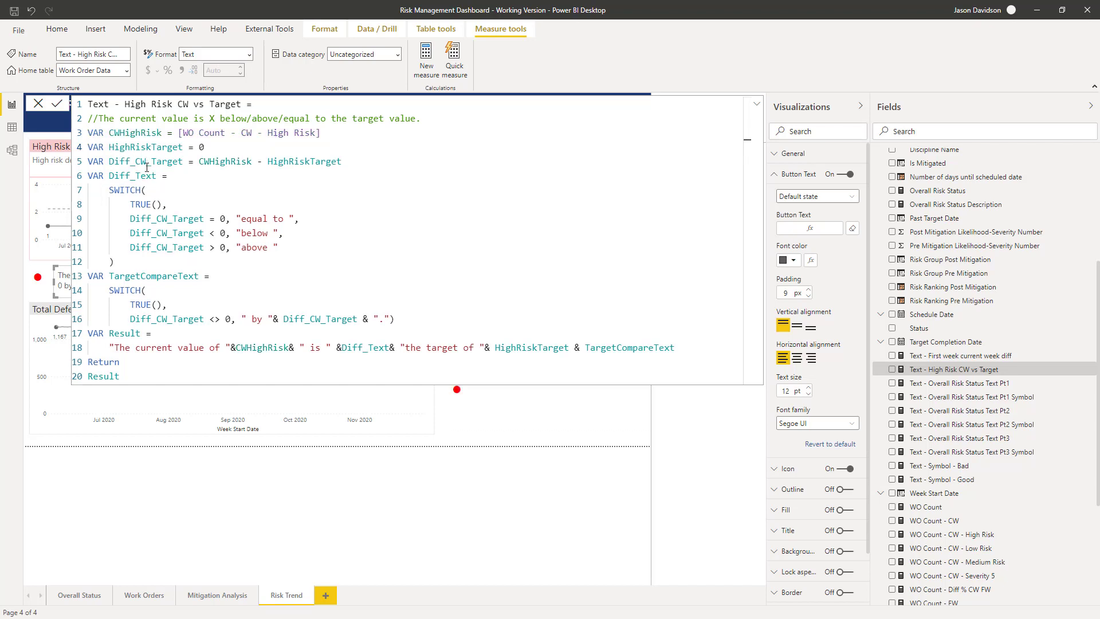
key(Return)
click(756, 106)
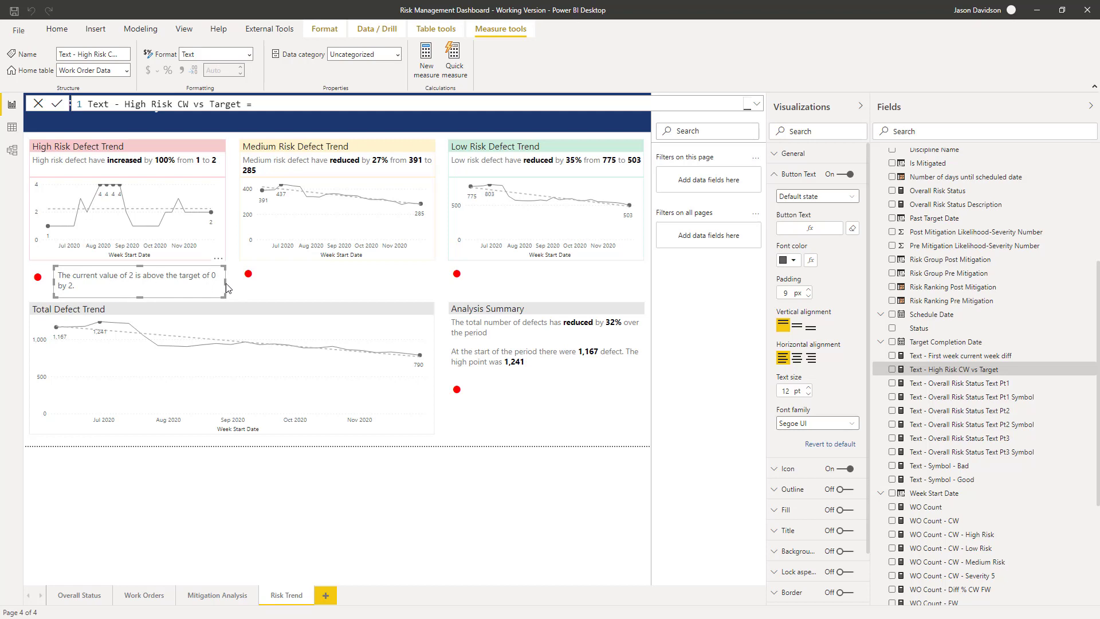
Compare the filters available for the High Risk circle card with those for the neighbouring target text button
click(38, 277)
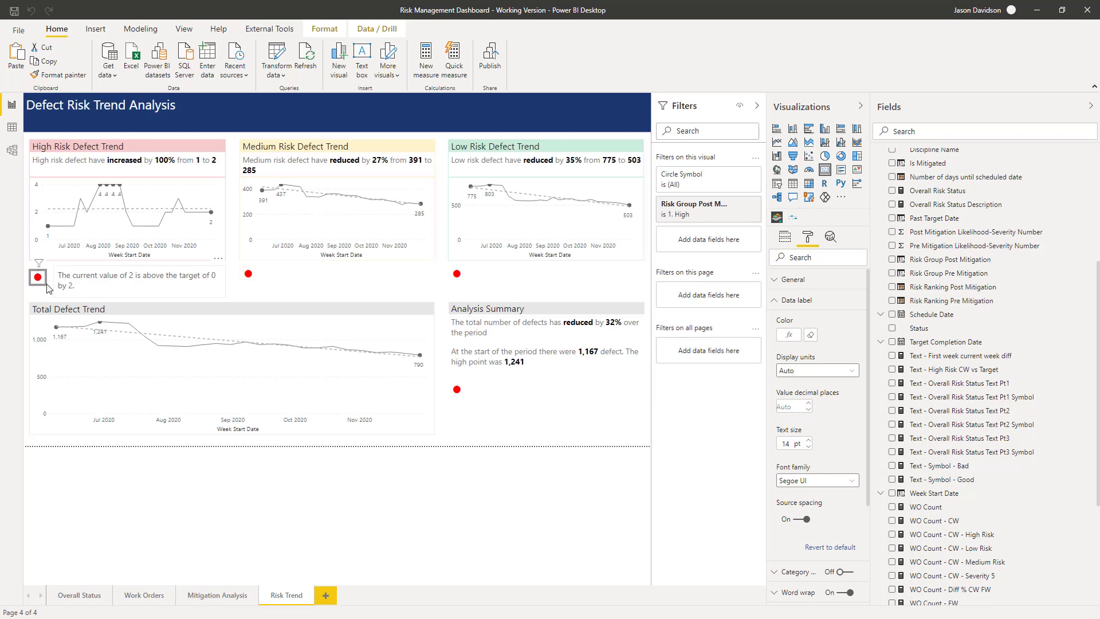
click(90, 284)
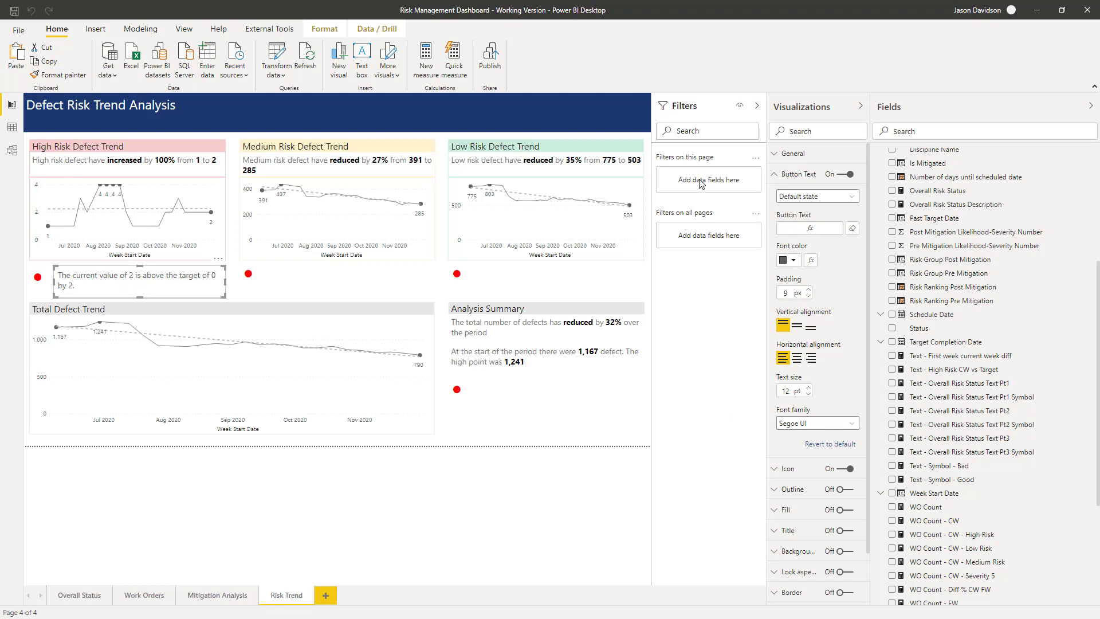
click(43, 284)
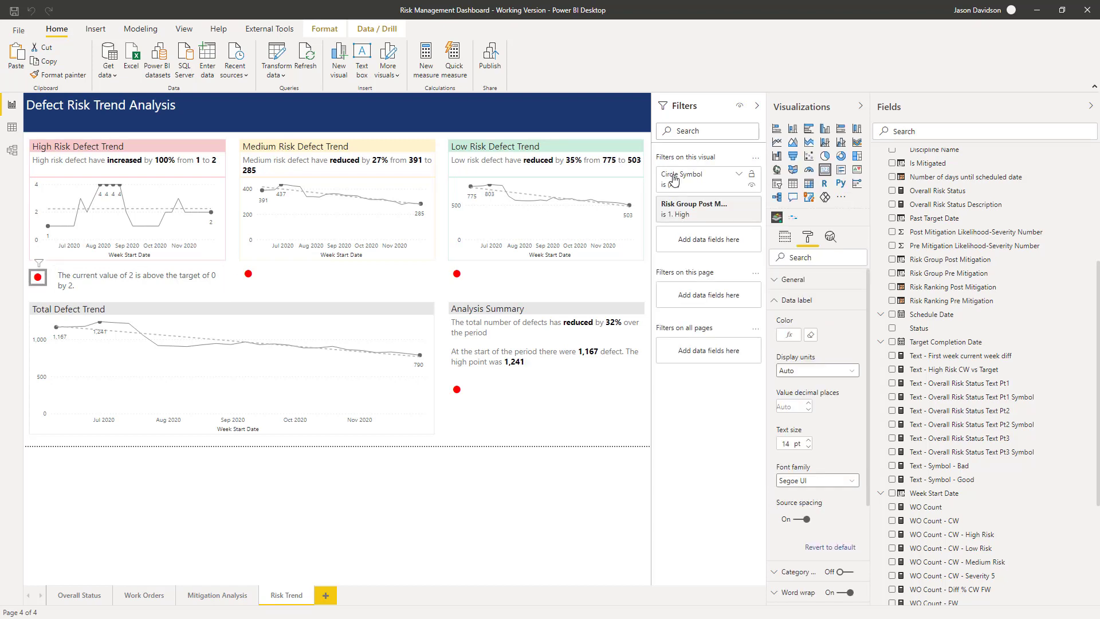
click(143, 295)
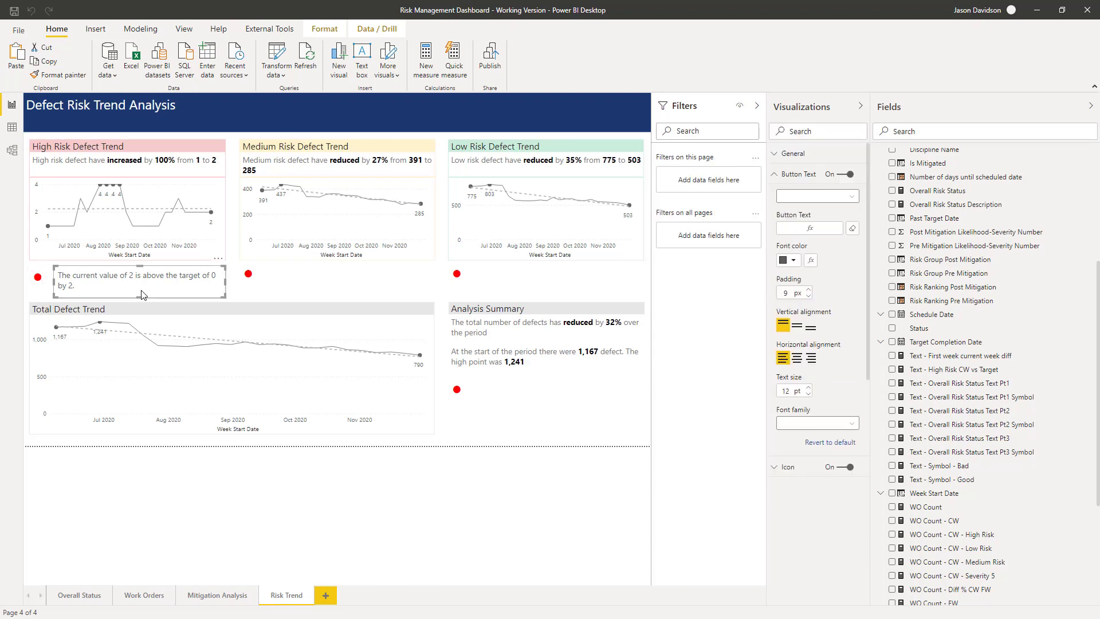